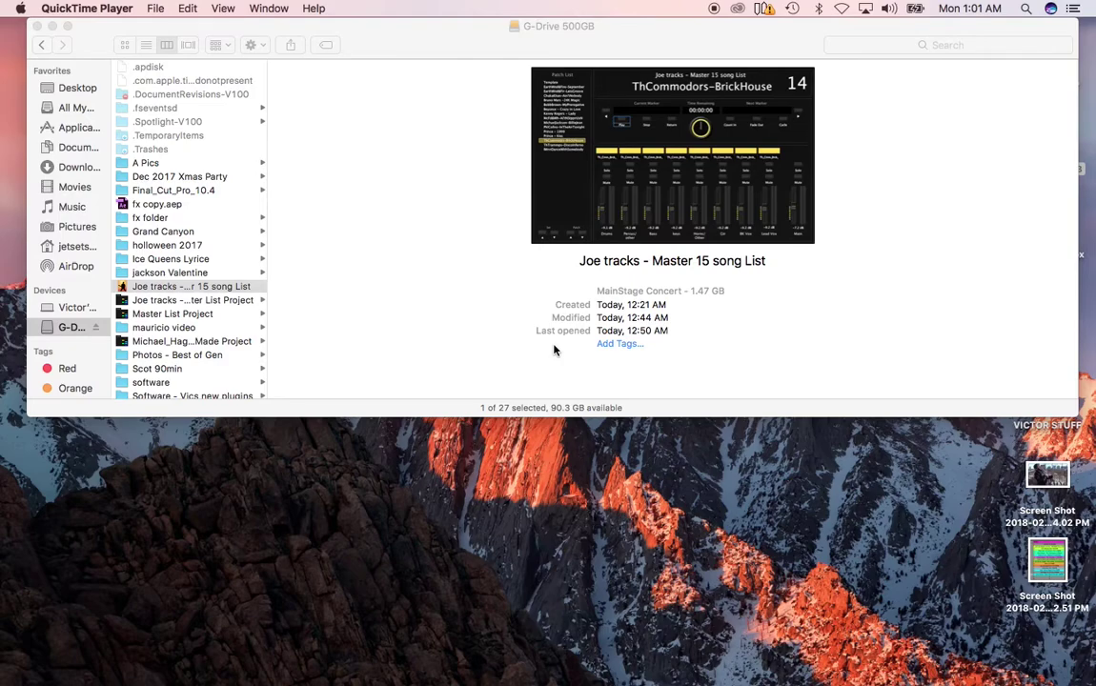
Bring Finder forward on the 'Joe tracks - Master 15 song List' concert in G-Drive 500GB.
left_click(123, 290)
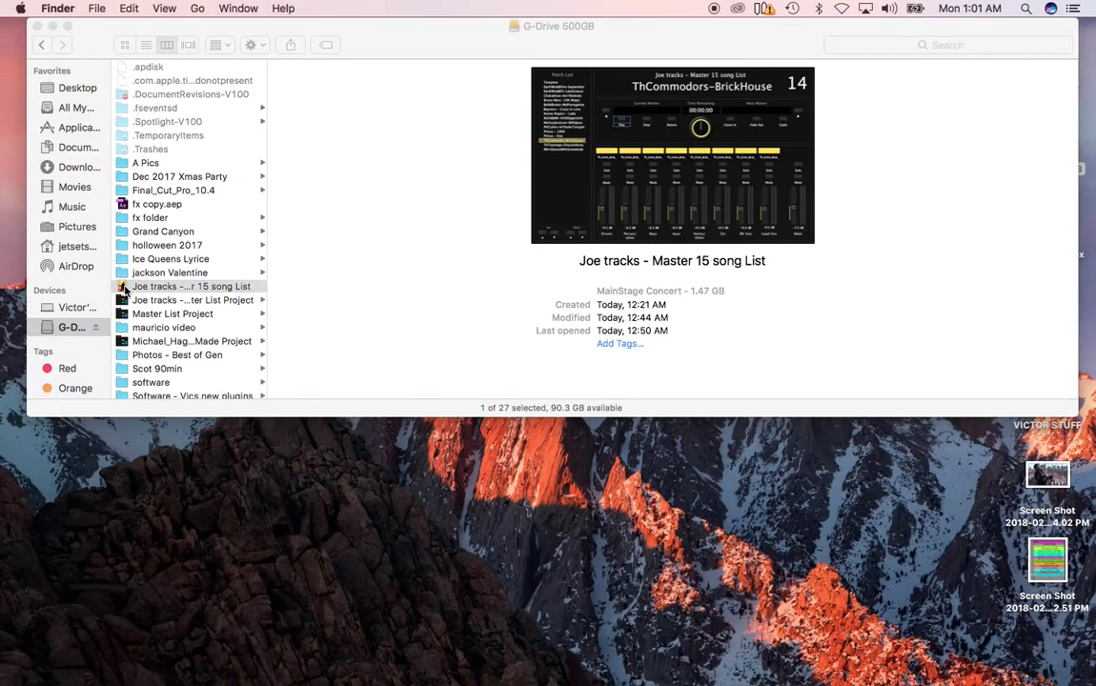
Open the 'Joe tracks - Master 15 song List' concert file in MainStage 3.
double_click(123, 288)
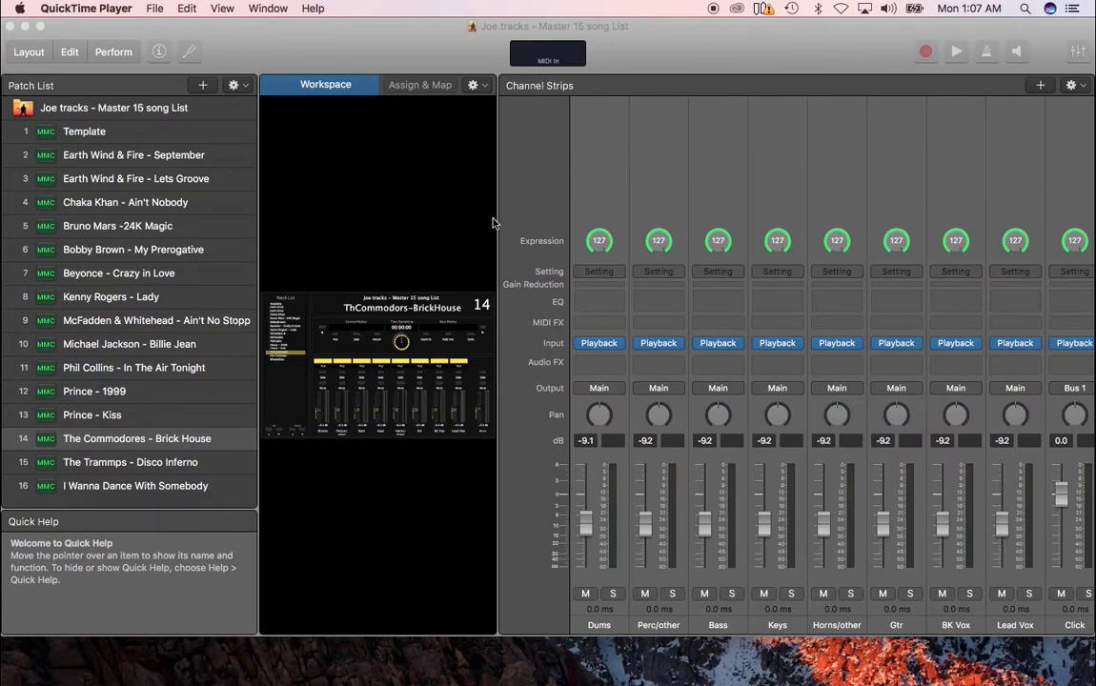
Select the Earth Wind & Fire - September patch and inspect its drums Playback track.
left_click(52, 161)
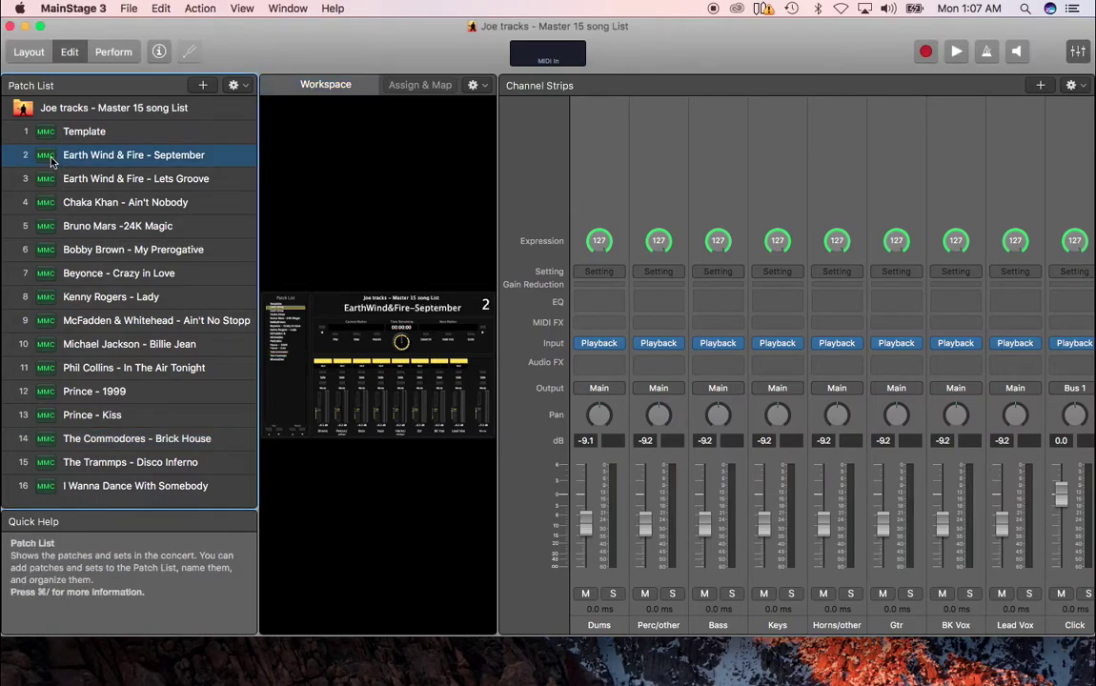
left_click(600, 345)
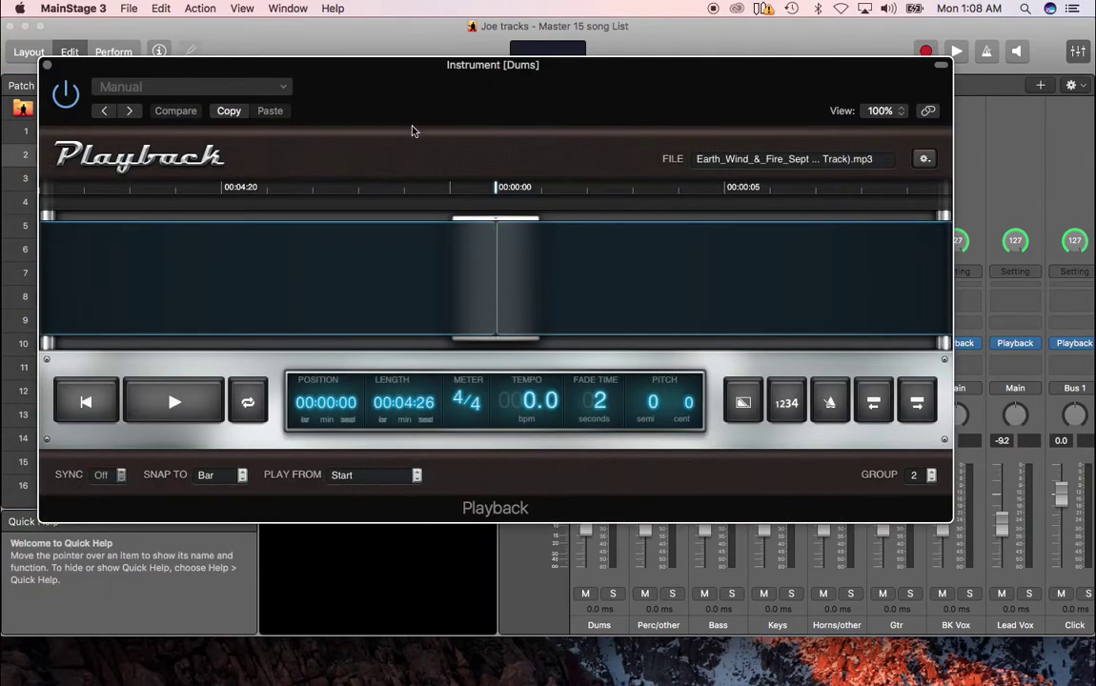
left_click(45, 64)
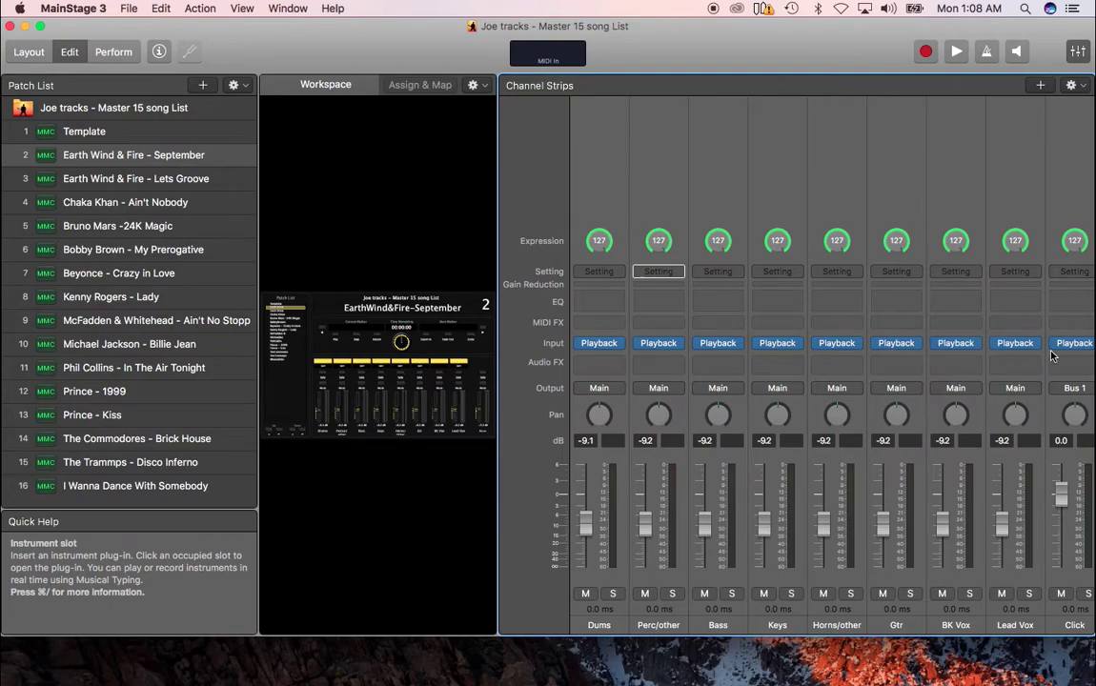
scroll(1064, 357, "right", 5)
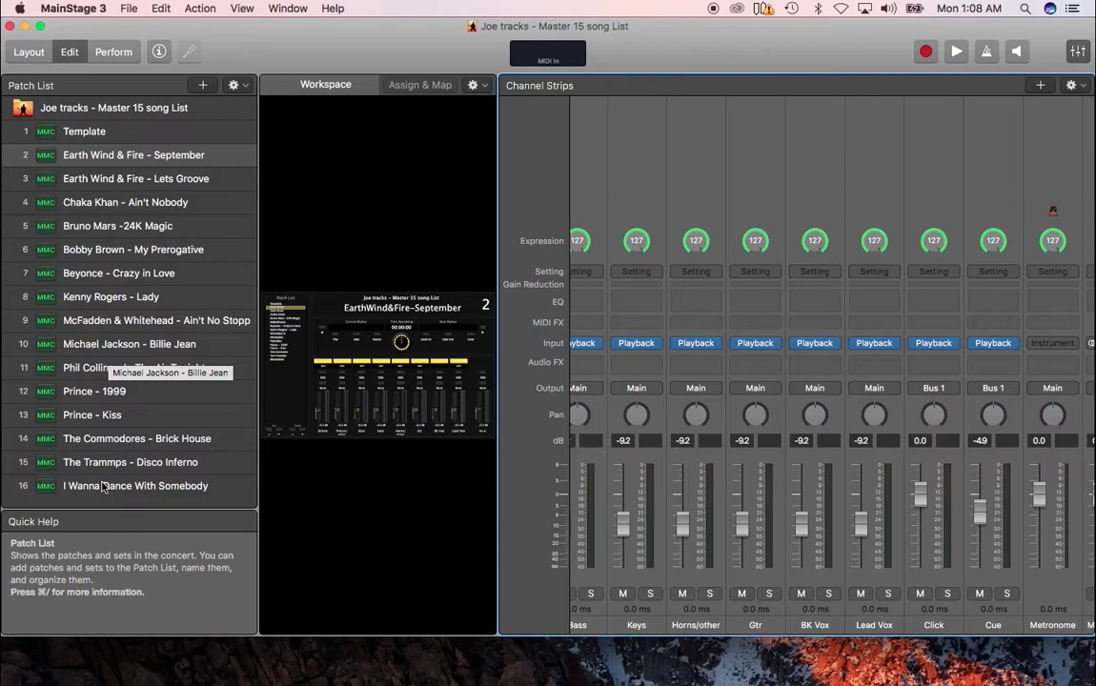
Select the Template song and inspect its empty Keys playback track.
left_click(94, 136)
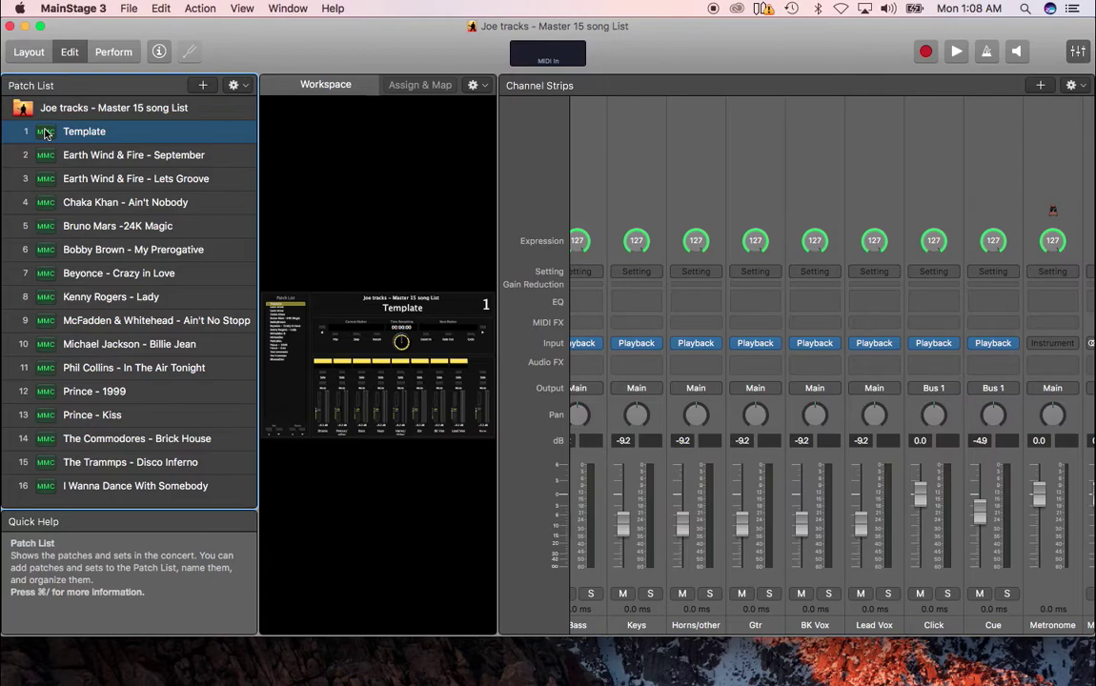
left_click(635, 343)
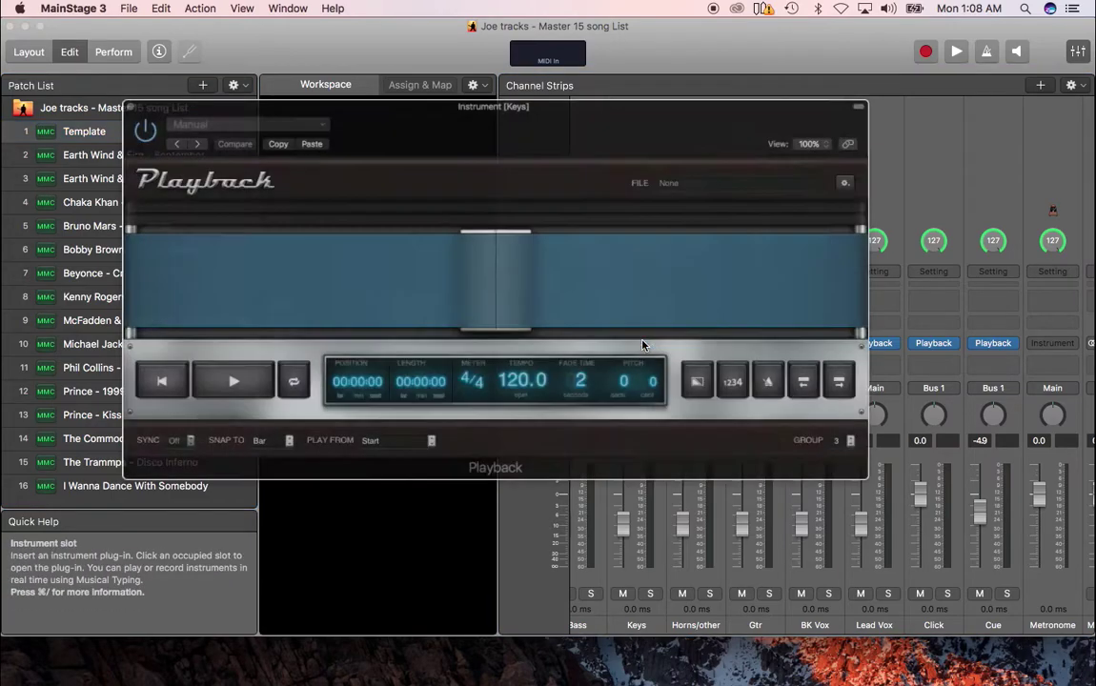
left_click(45, 61)
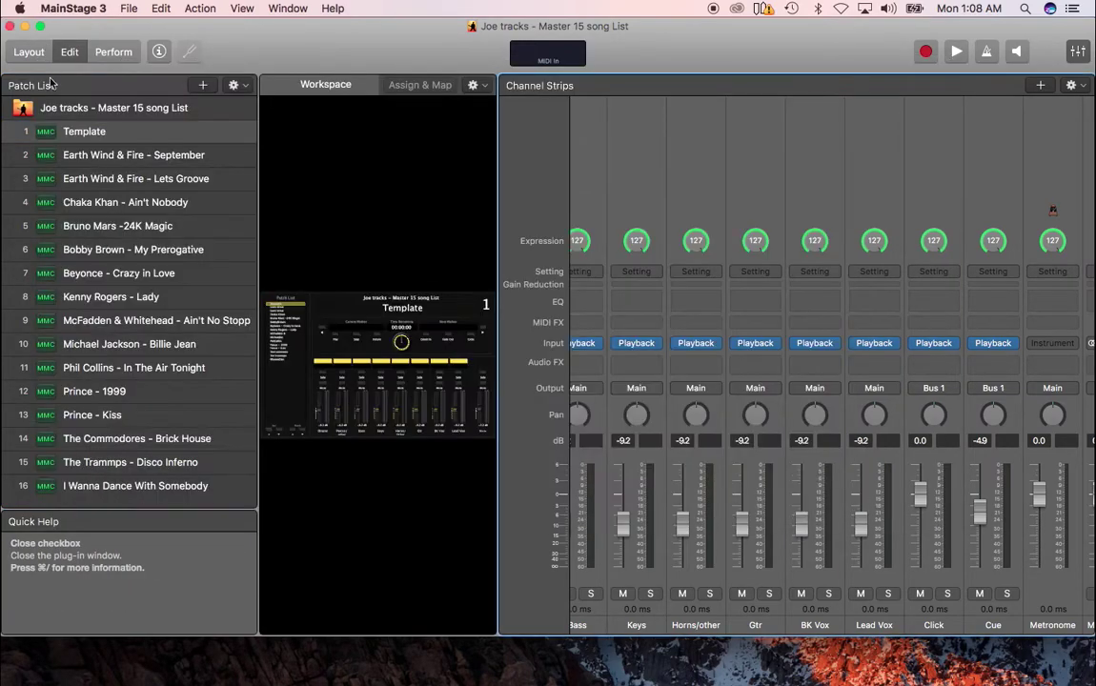
Duplicate the Template song and rename the copy 'new song'.
left_click(48, 136)
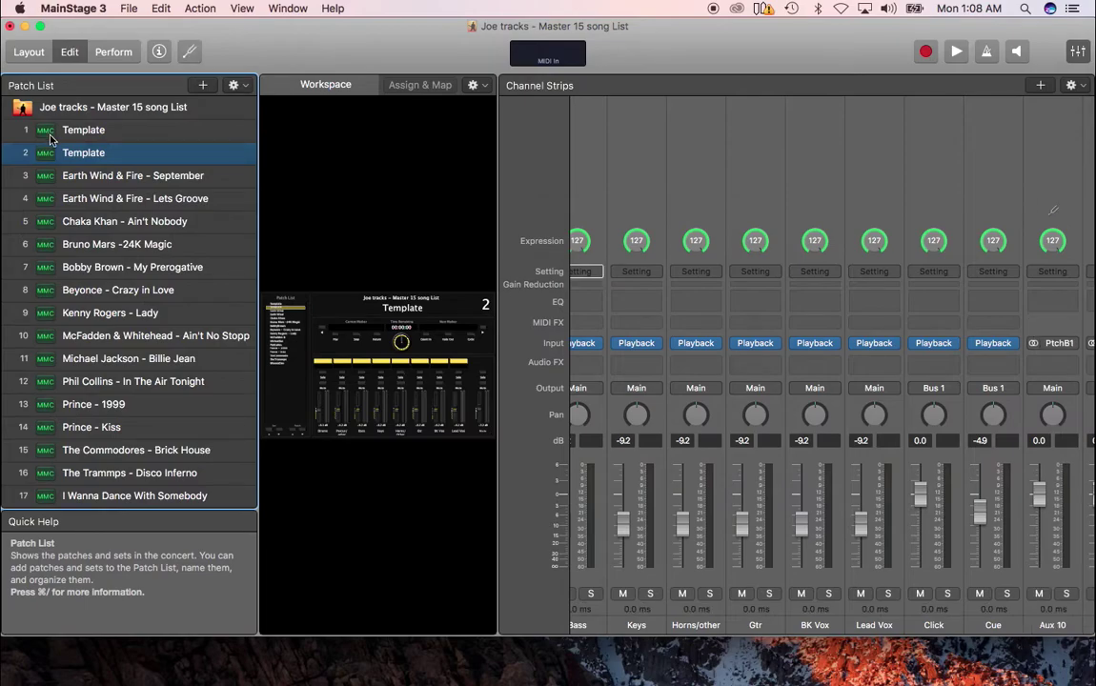
double_click(85, 154)
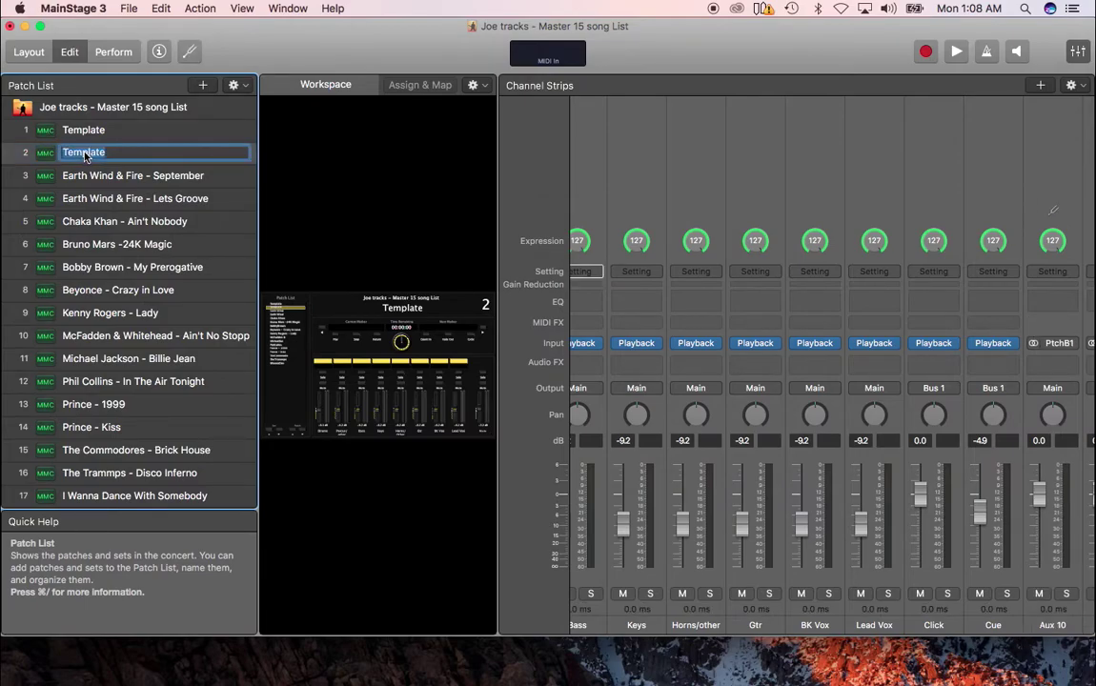
type("new ")
type("song")
key("Return")
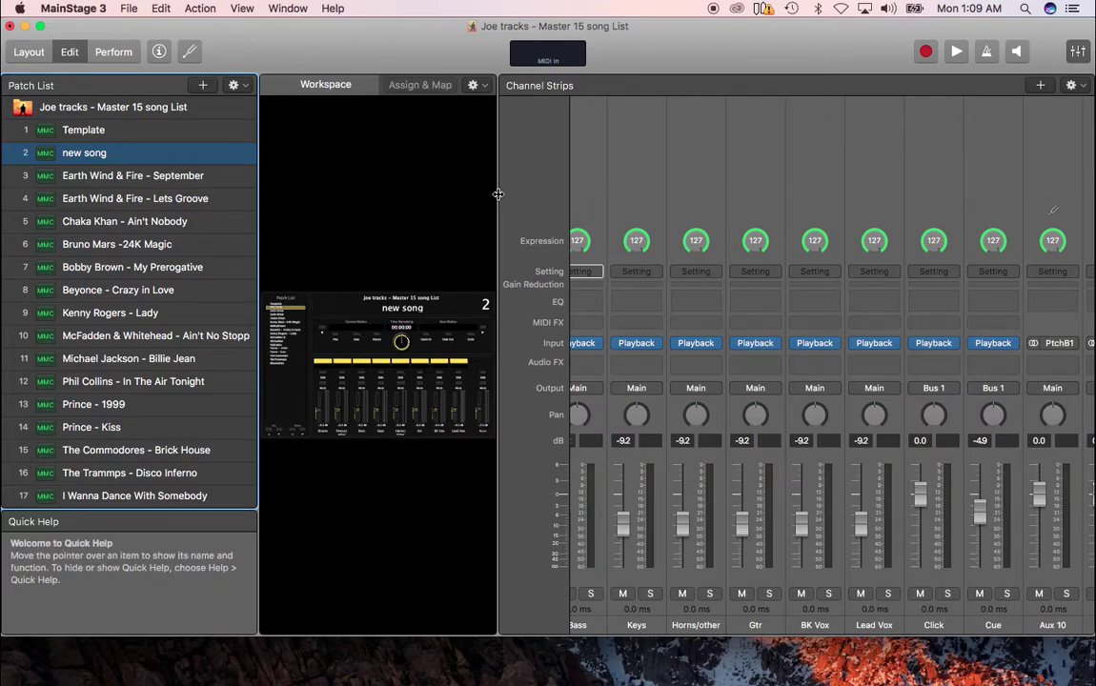
Check the Cue channel's Playback plug-in group setting in the new song.
left_click_drag(517, 192, 520, 193)
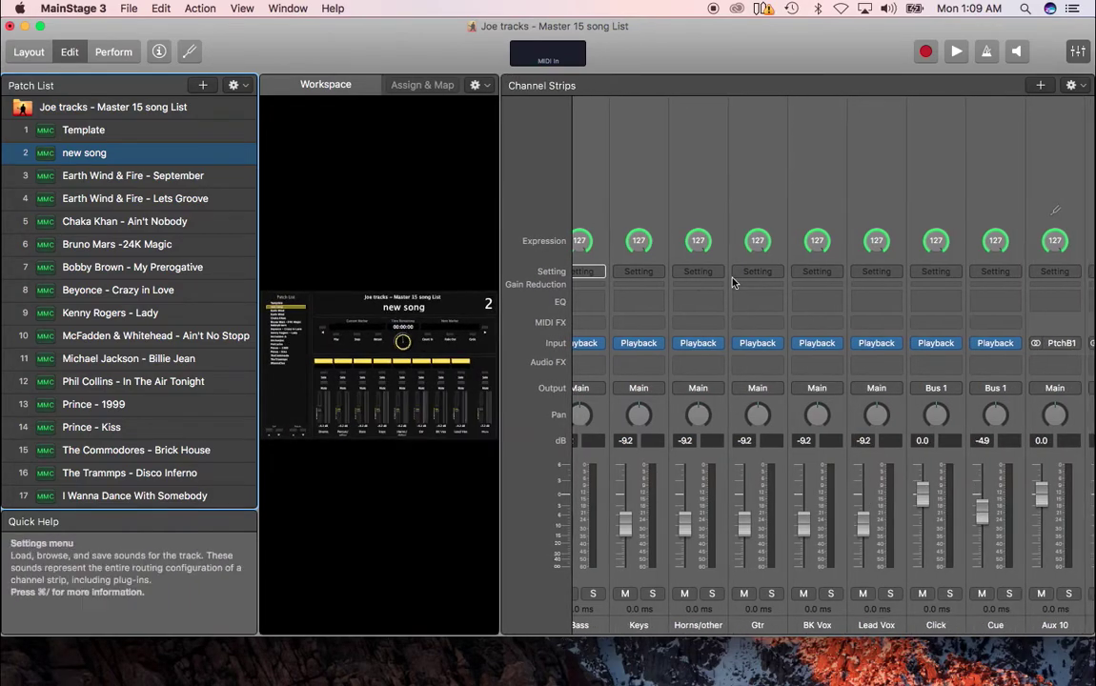
left_click(995, 344)
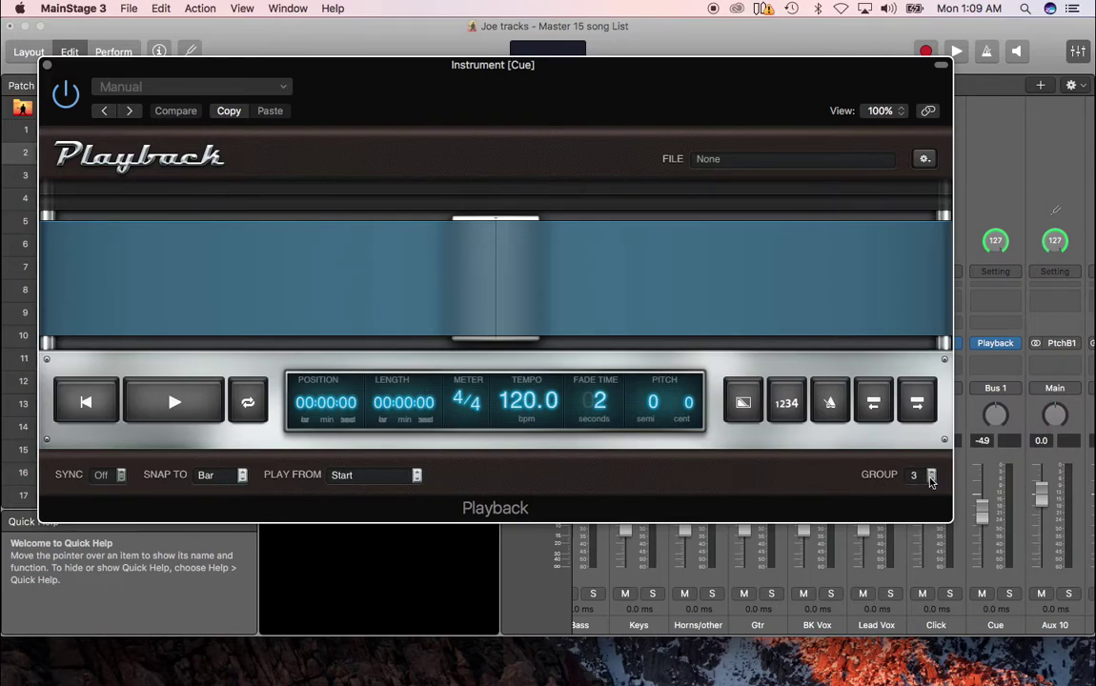
left_click(931, 479)
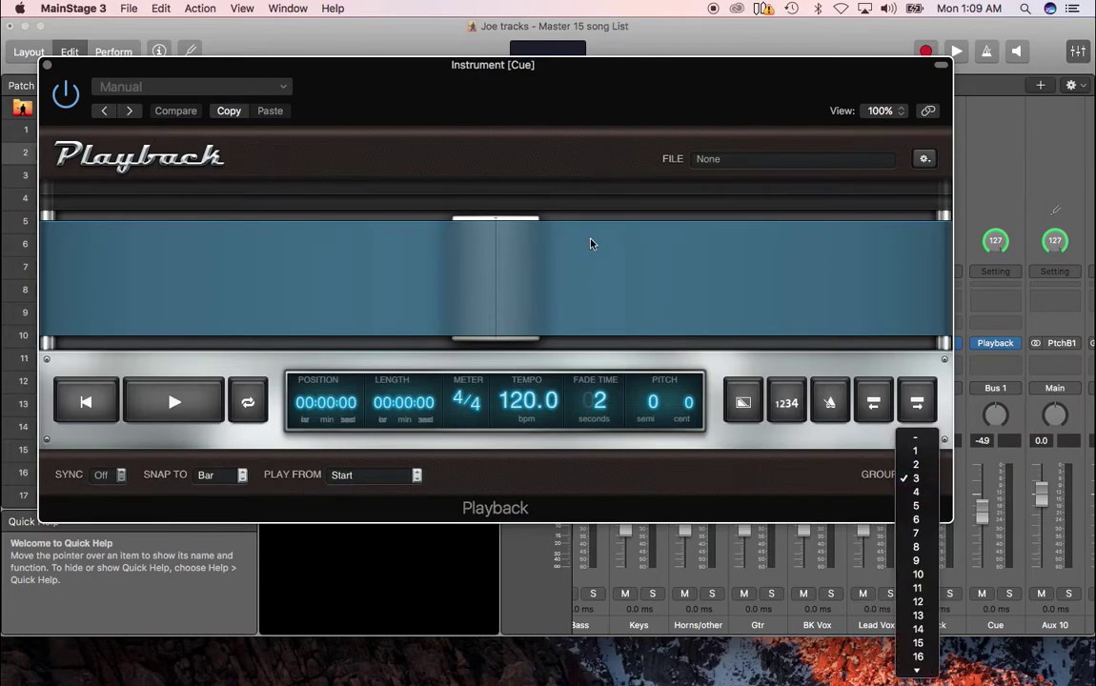
left_click(46, 64)
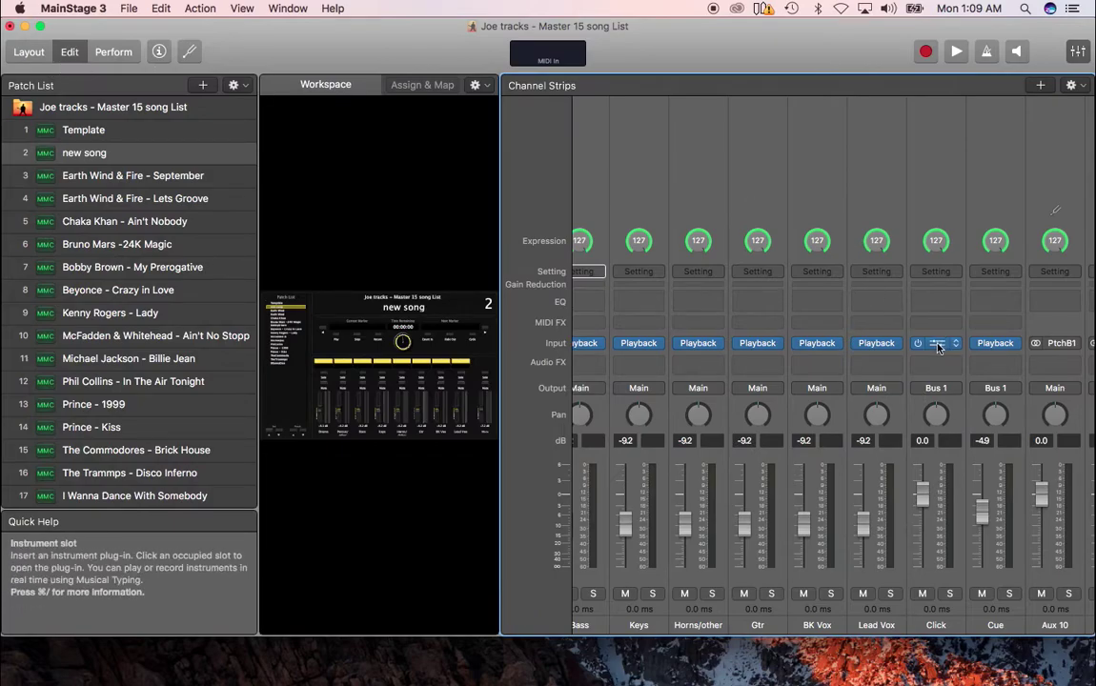
mouse_move(757, 342)
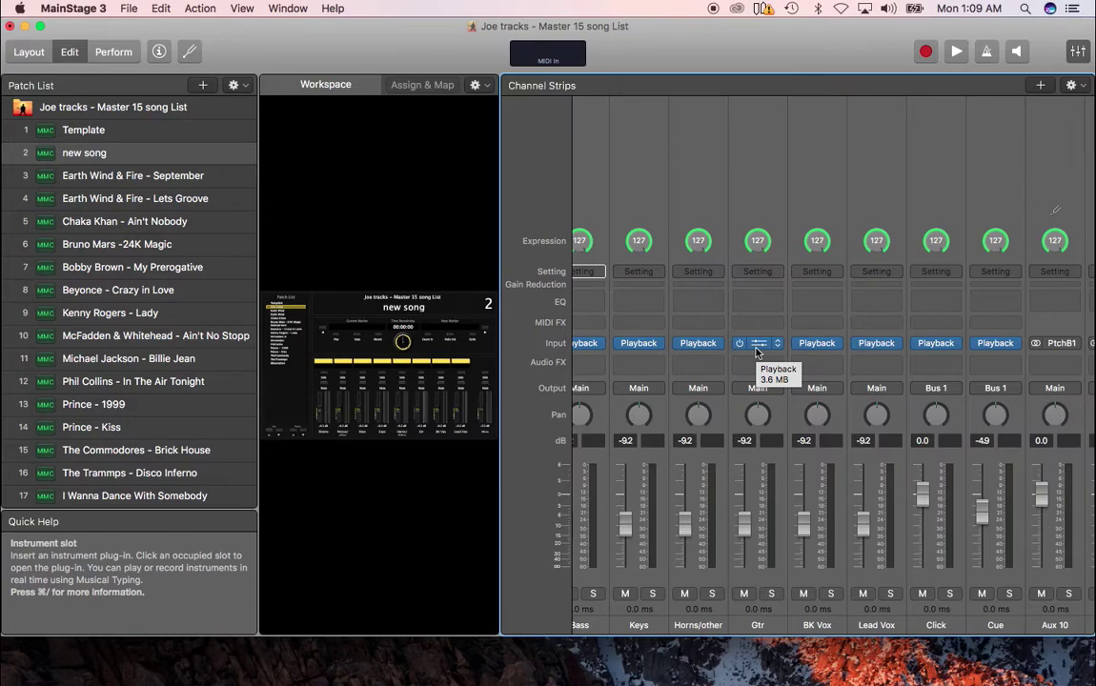
left_click(994, 343)
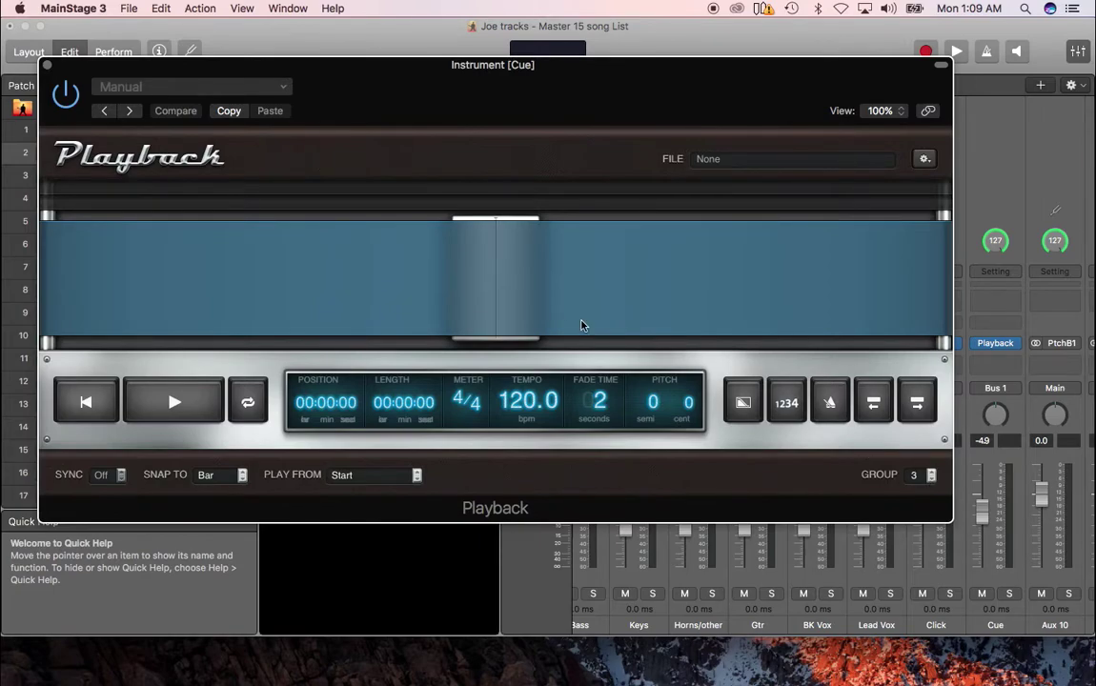
left_click(46, 67)
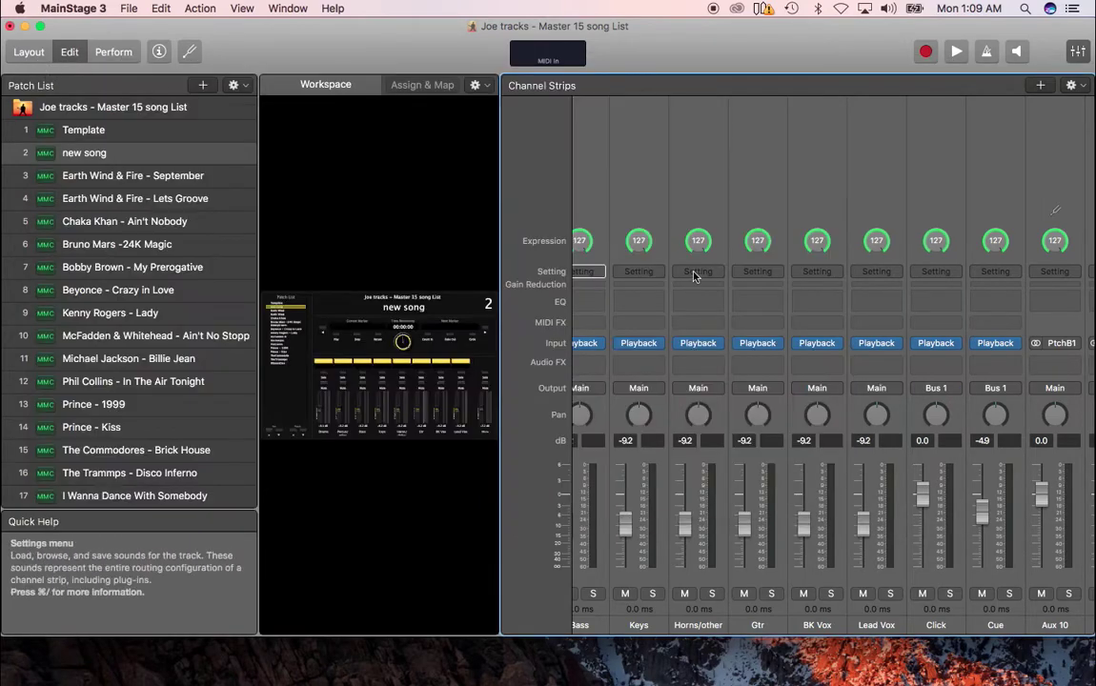
Inspect the Click and BK Vox Playback plug-ins, then widen the workspace to the full layout.
left_click(938, 345)
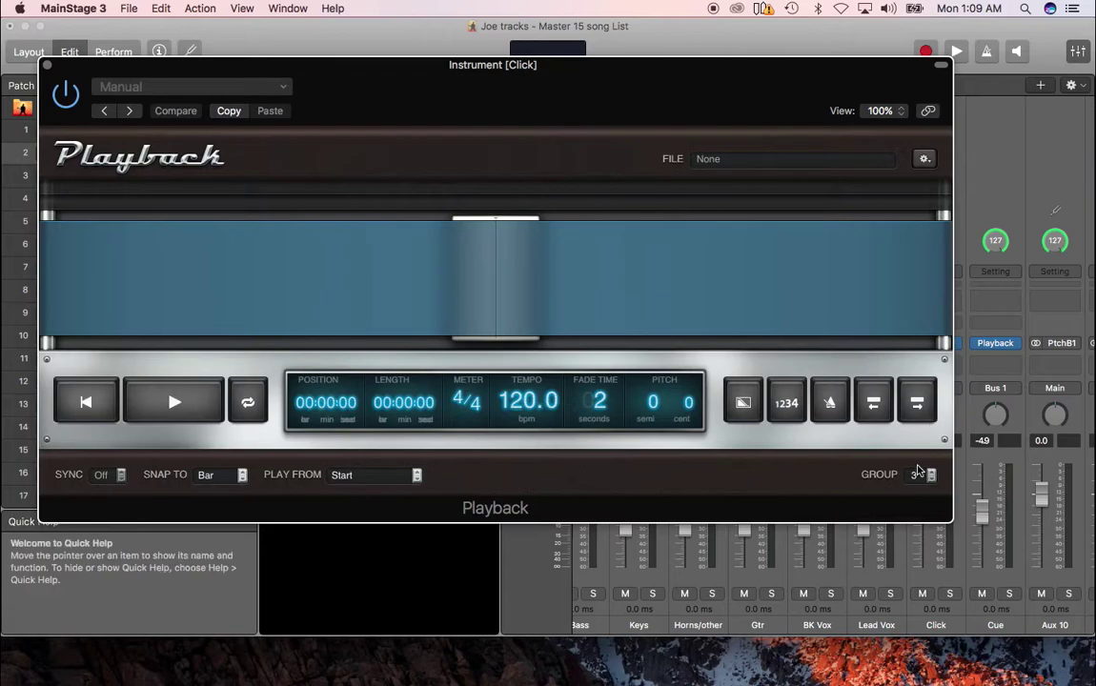
left_click(47, 64)
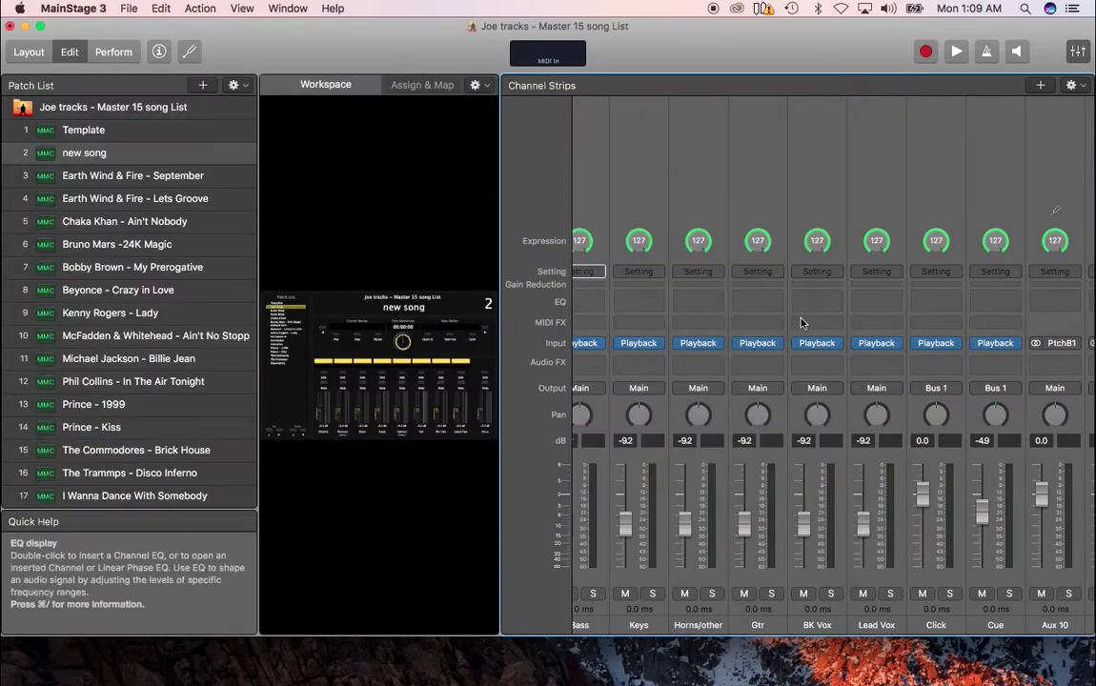
left_click(818, 344)
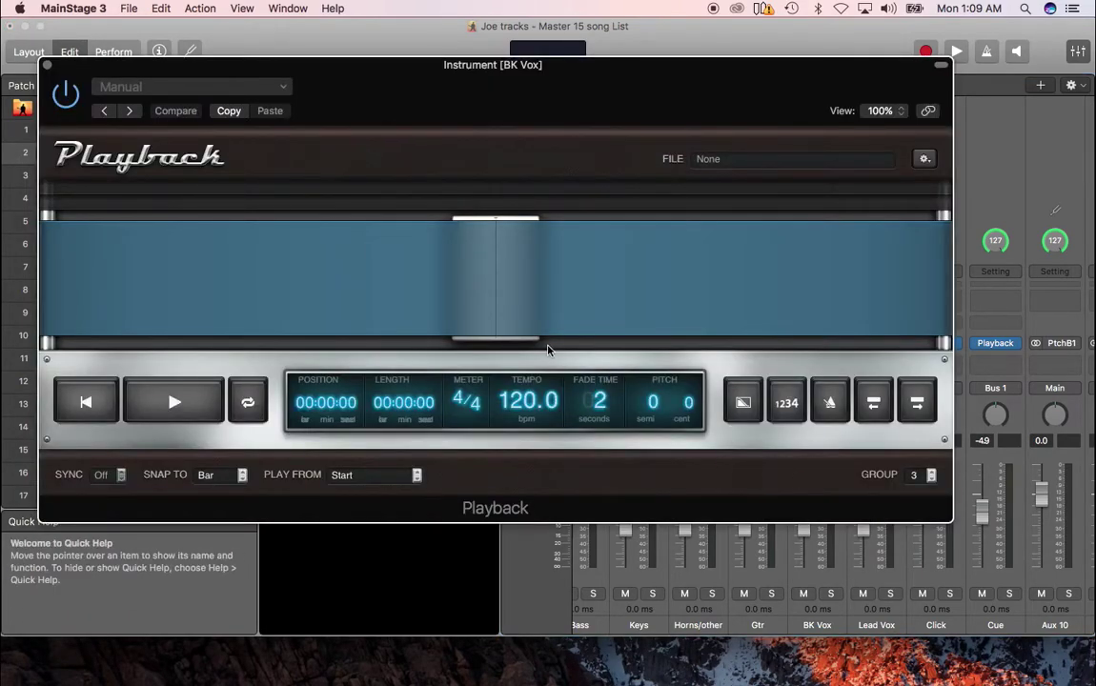
left_click(47, 65)
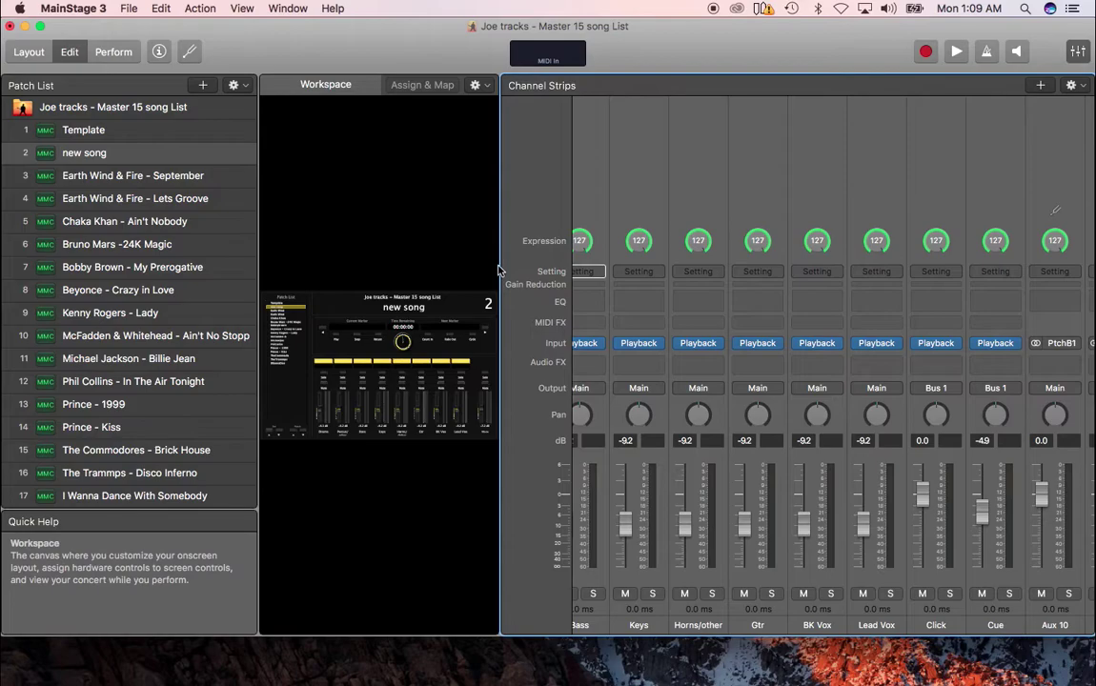
left_click_drag(500, 265, 862, 254)
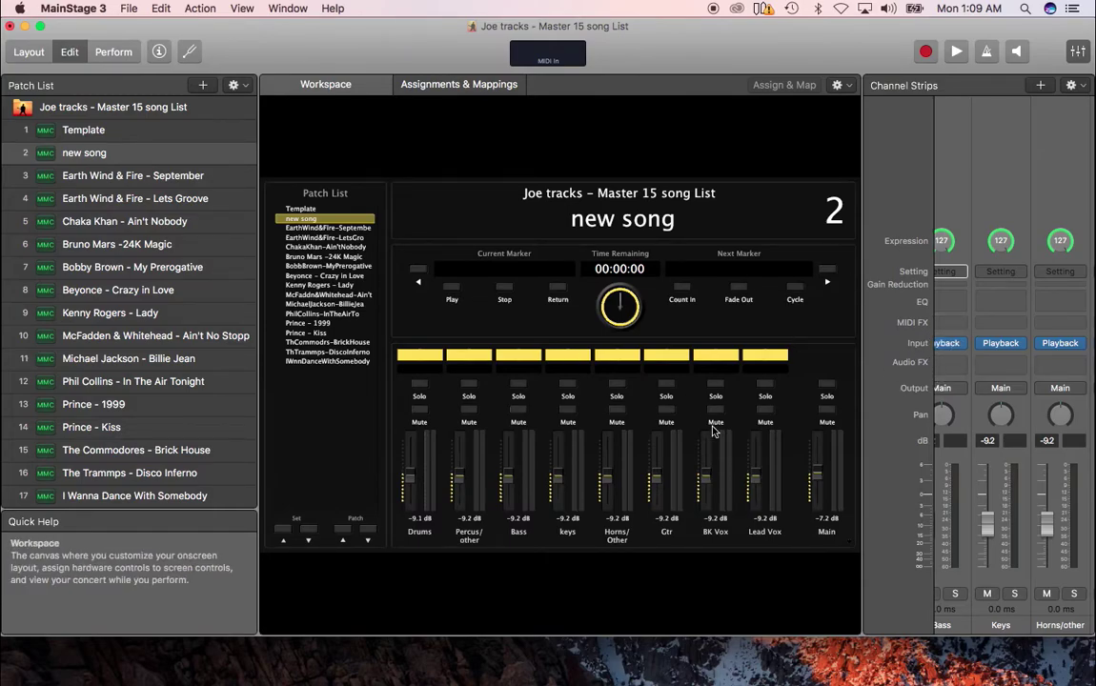
left_click(113, 53)
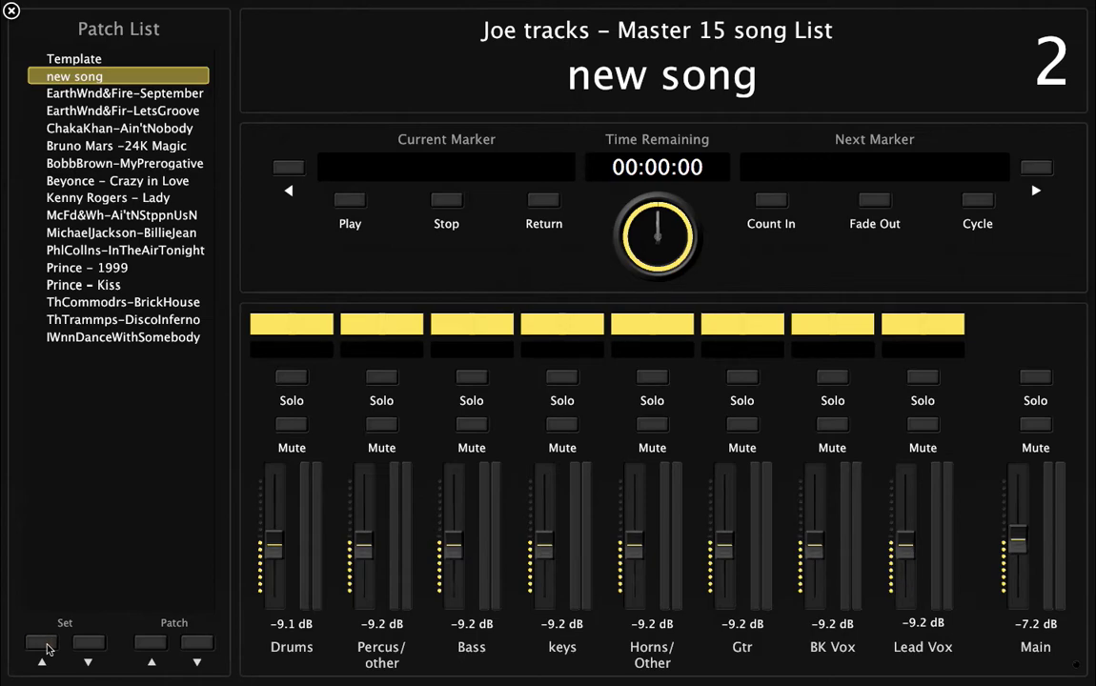
left_click(149, 646)
left_click(198, 645)
left_click(198, 645)
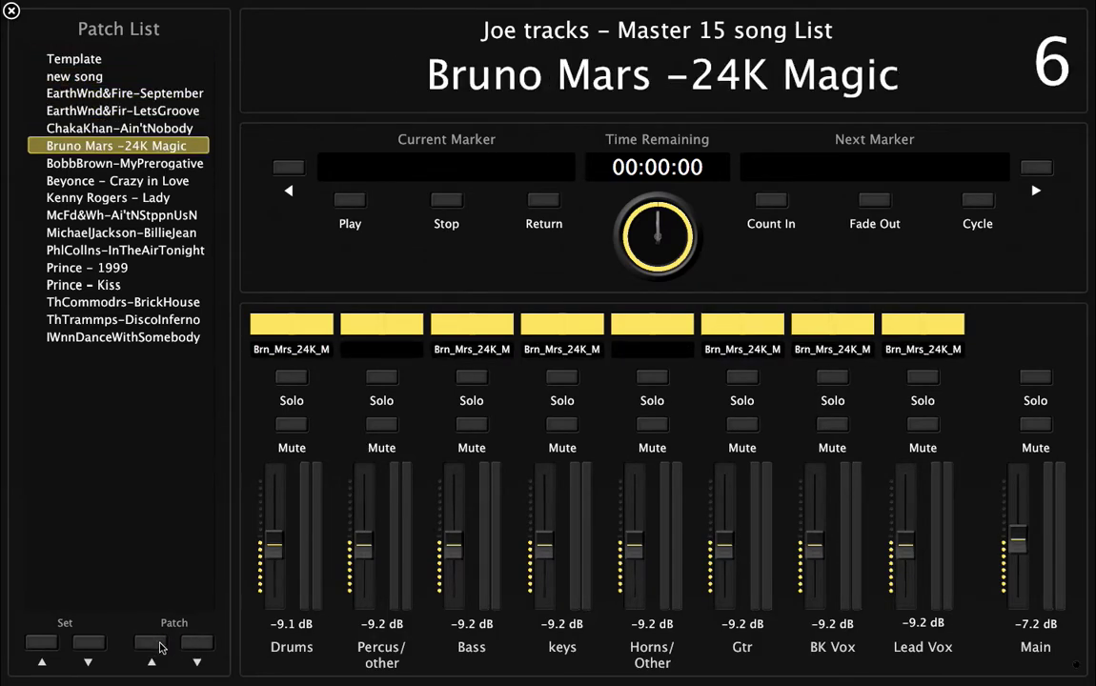
left_click(153, 645)
left_click(152, 645)
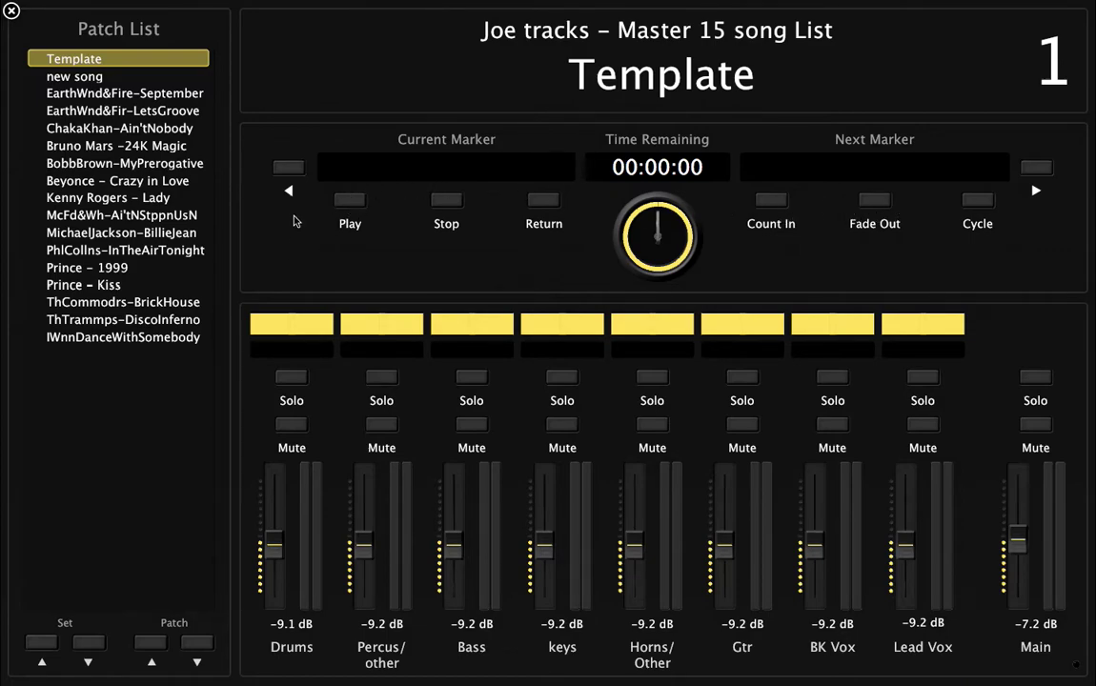
left_click(86, 93)
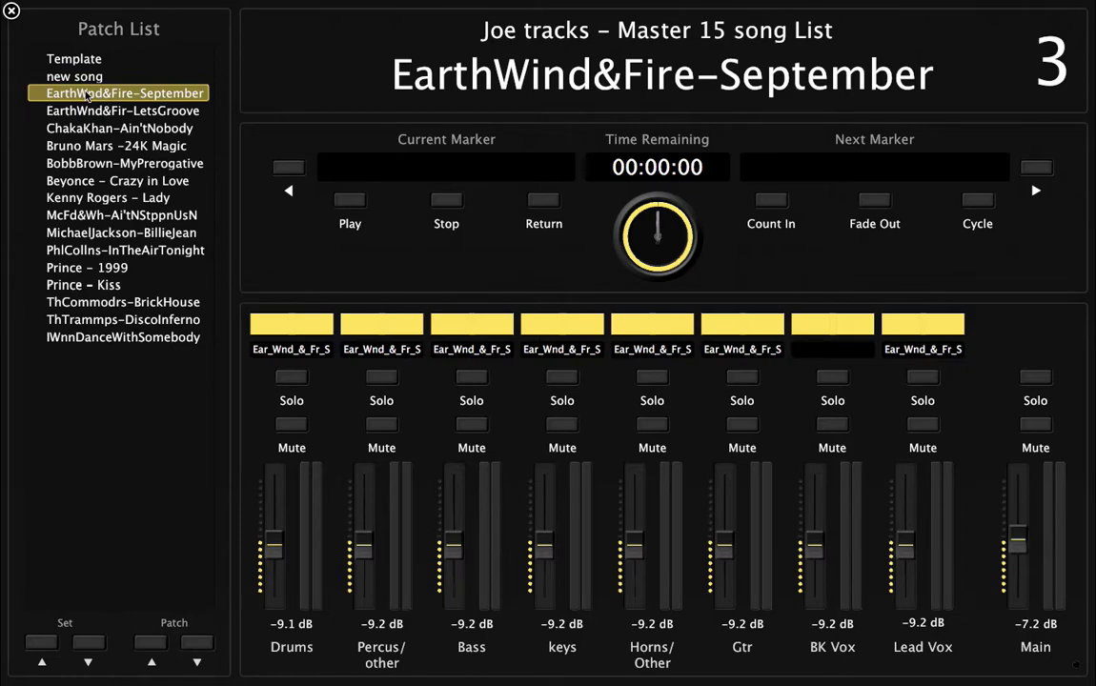
left_click(349, 201)
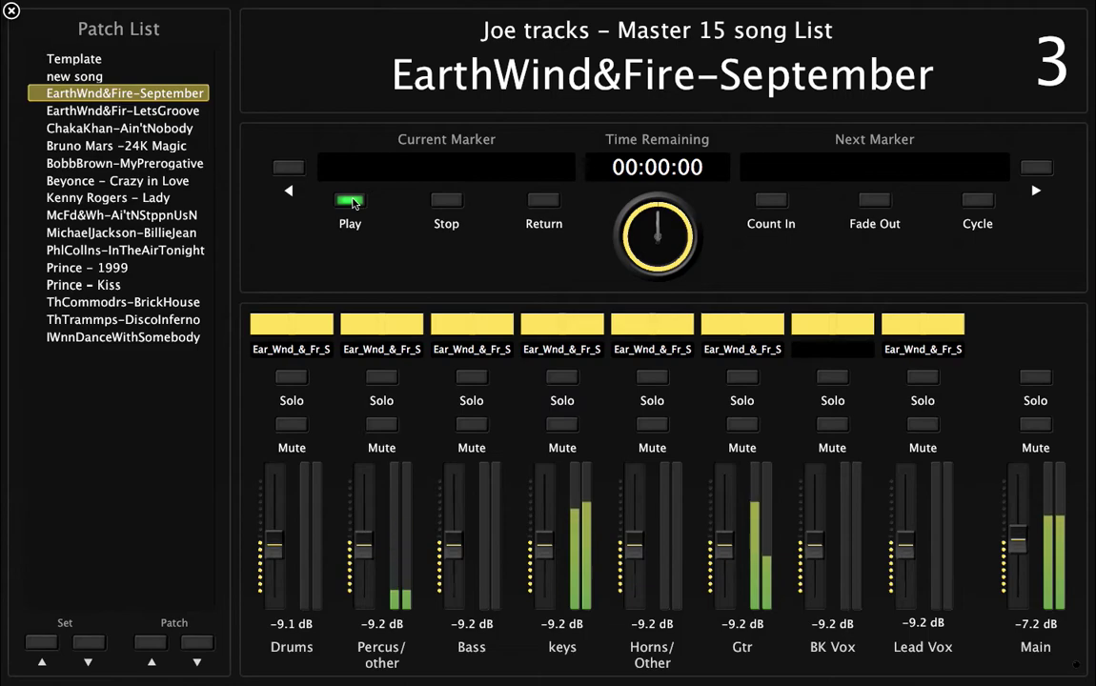
key("XF86AudioRaiseVolume")
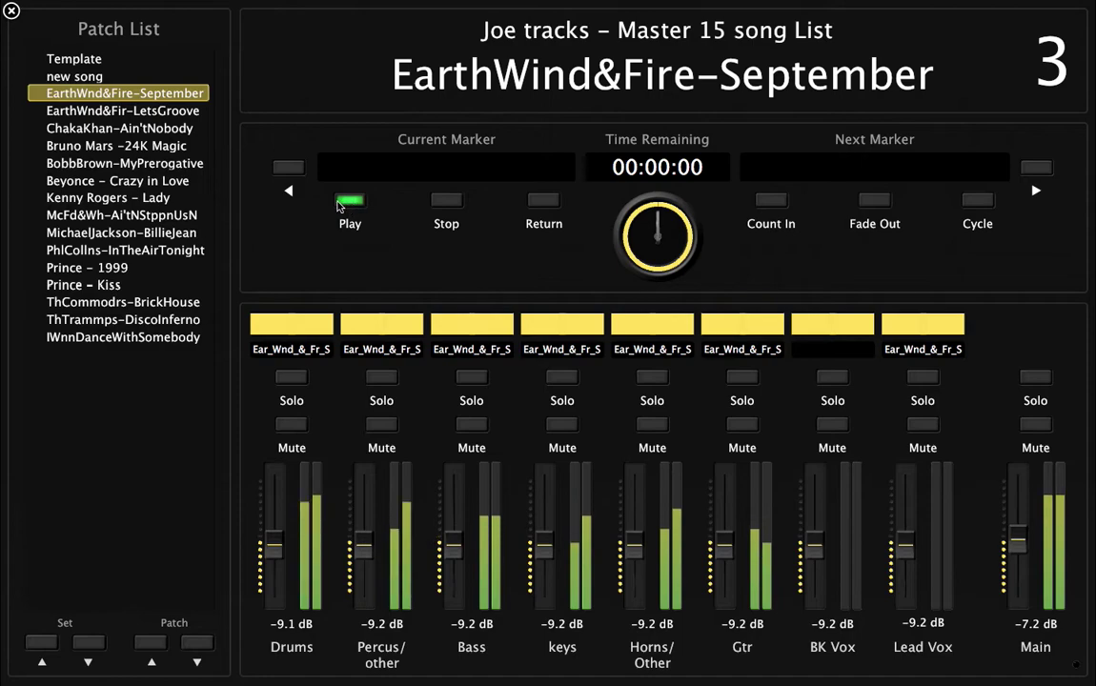
left_click(351, 202)
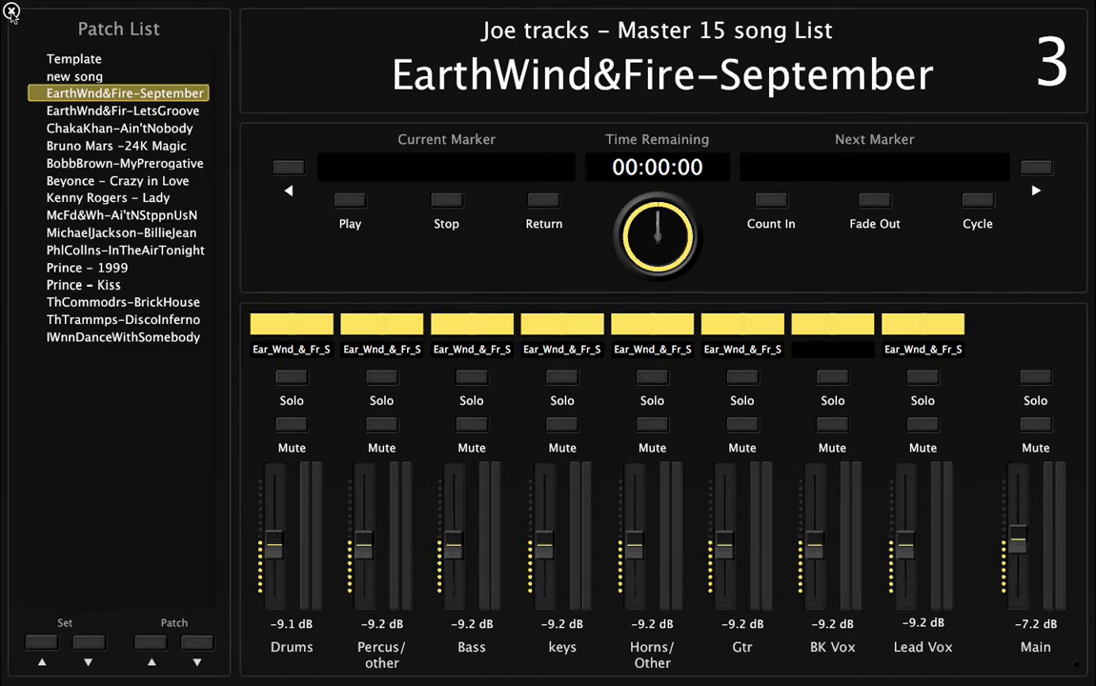
Exit the full-screen Perform view and enlarge the channel strips area.
left_click(12, 11)
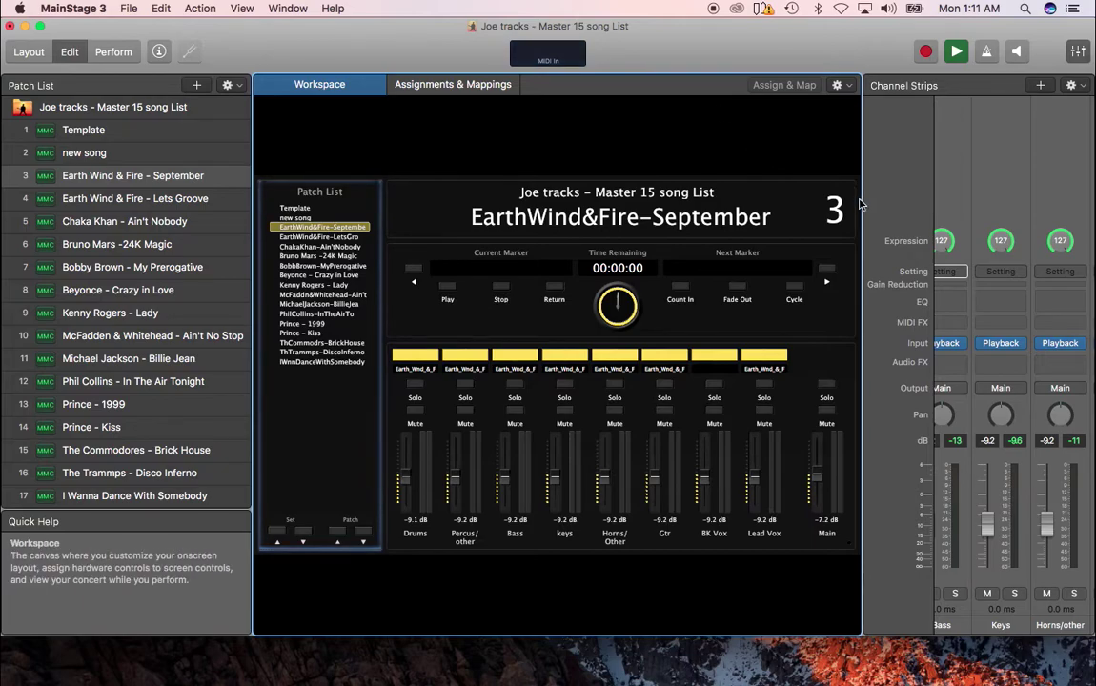
left_click_drag(860, 199, 580, 237)
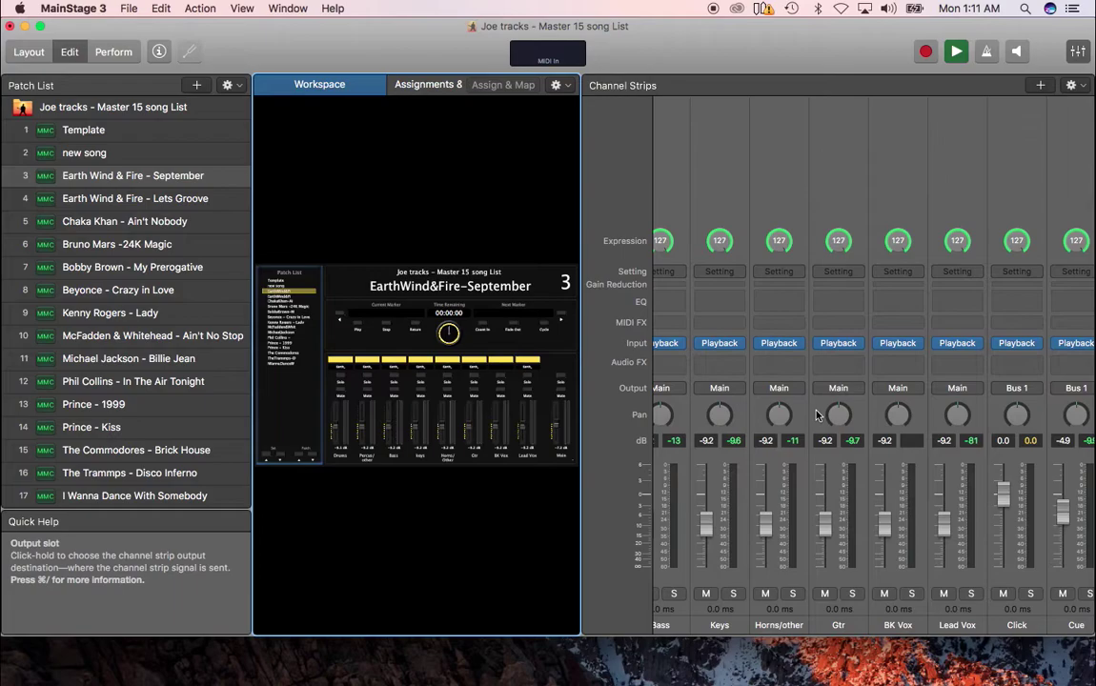
scroll(732, 367, "right", 5)
scroll(814, 415, "right", 2)
scroll(858, 419, "right", 2)
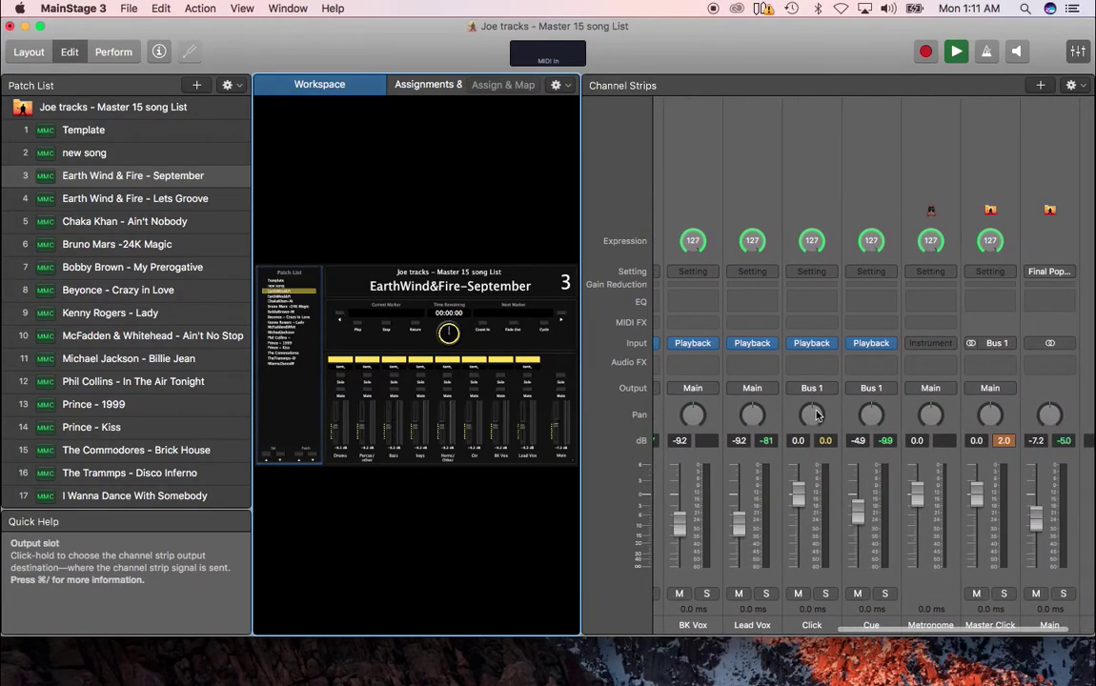
scroll(915, 423, "right", 1)
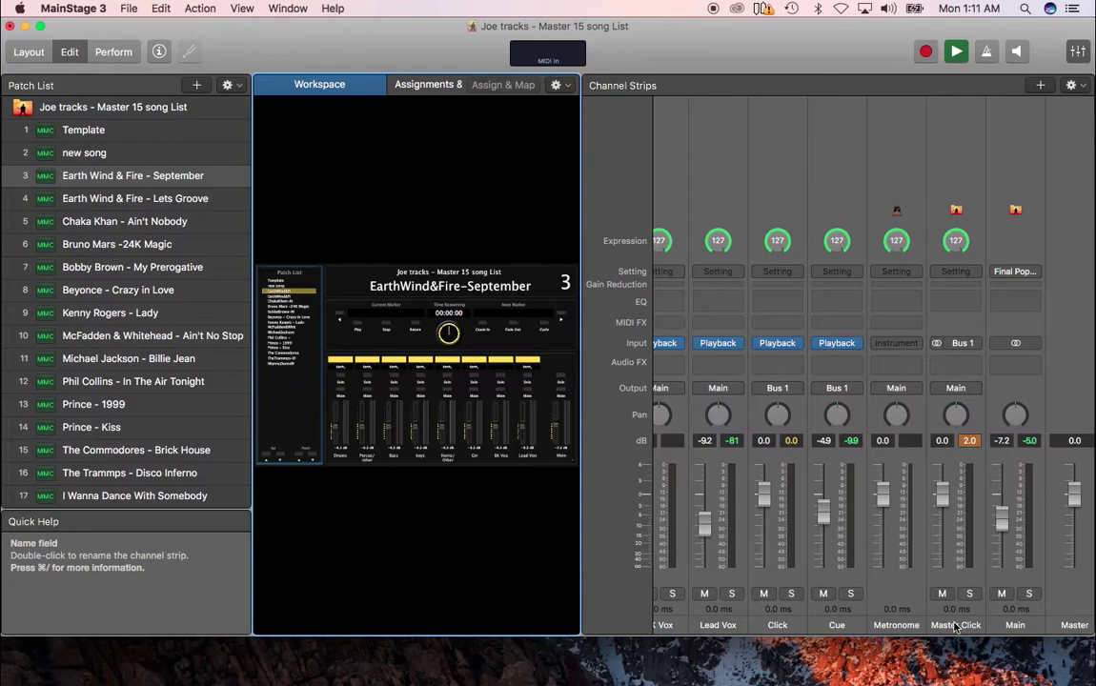
Select the Main, Master Click and Cue strips, then scroll back to the drums strips.
left_click(1020, 624)
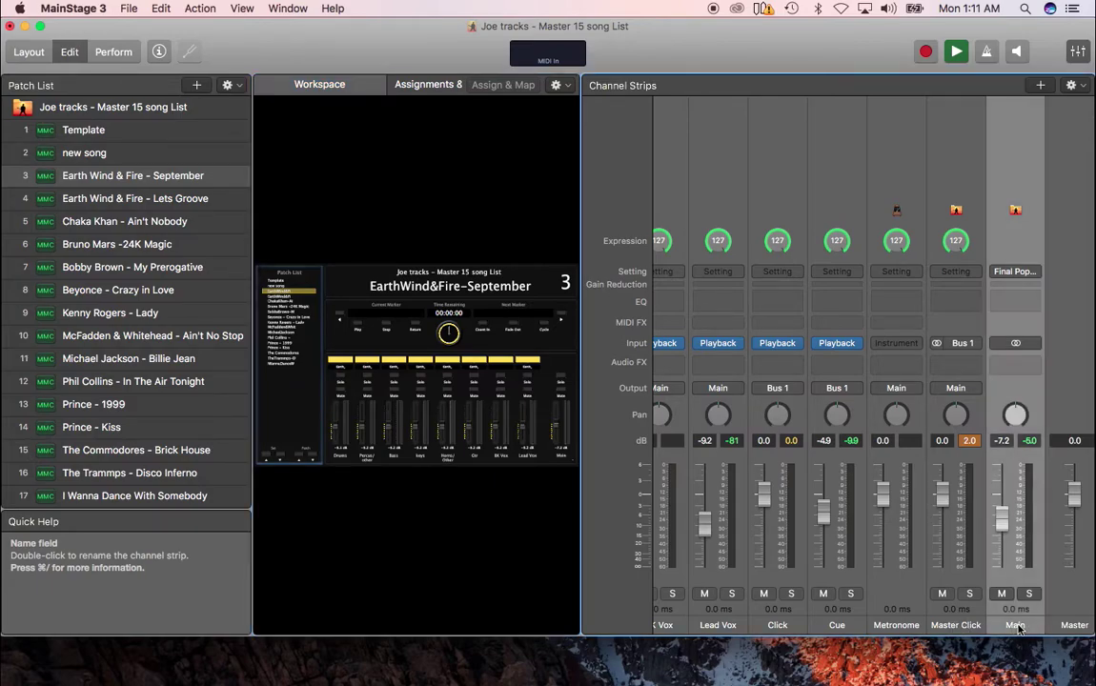
left_click(941, 627)
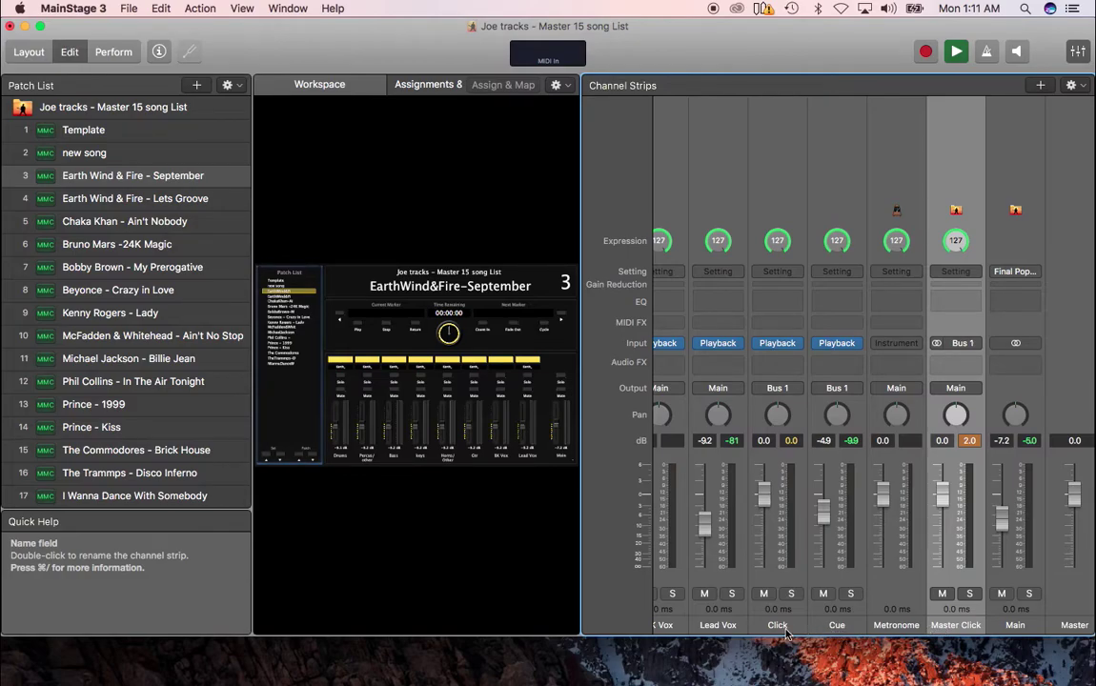
left_click(829, 625)
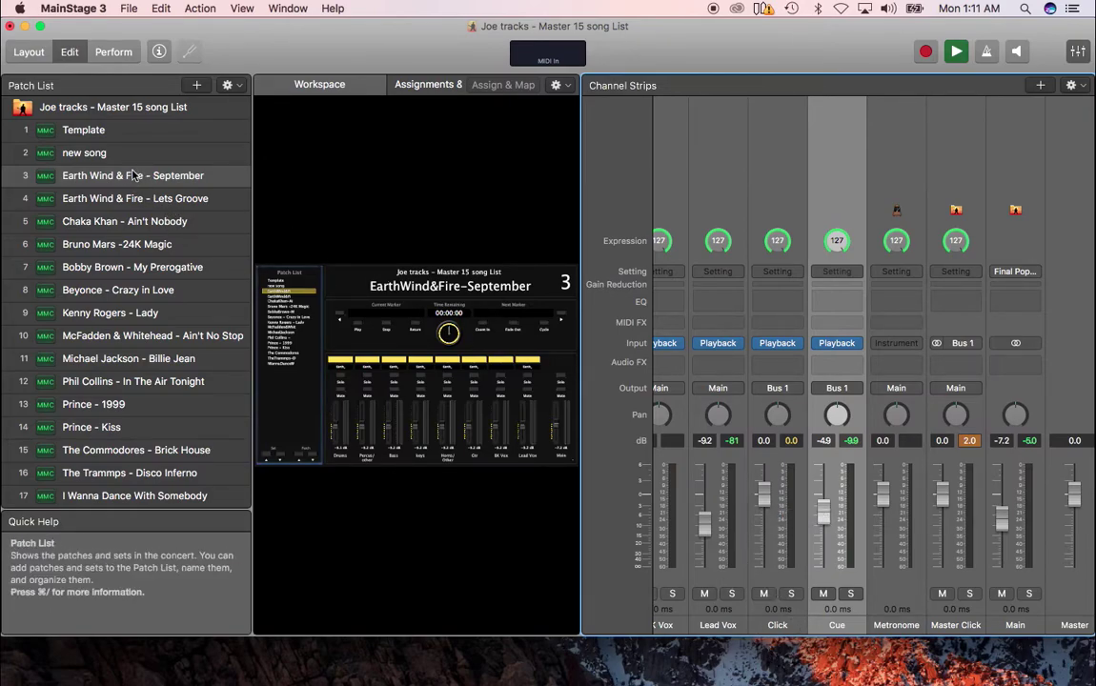
scroll(791, 543, "left", 3)
scroll(777, 557, "left", 2)
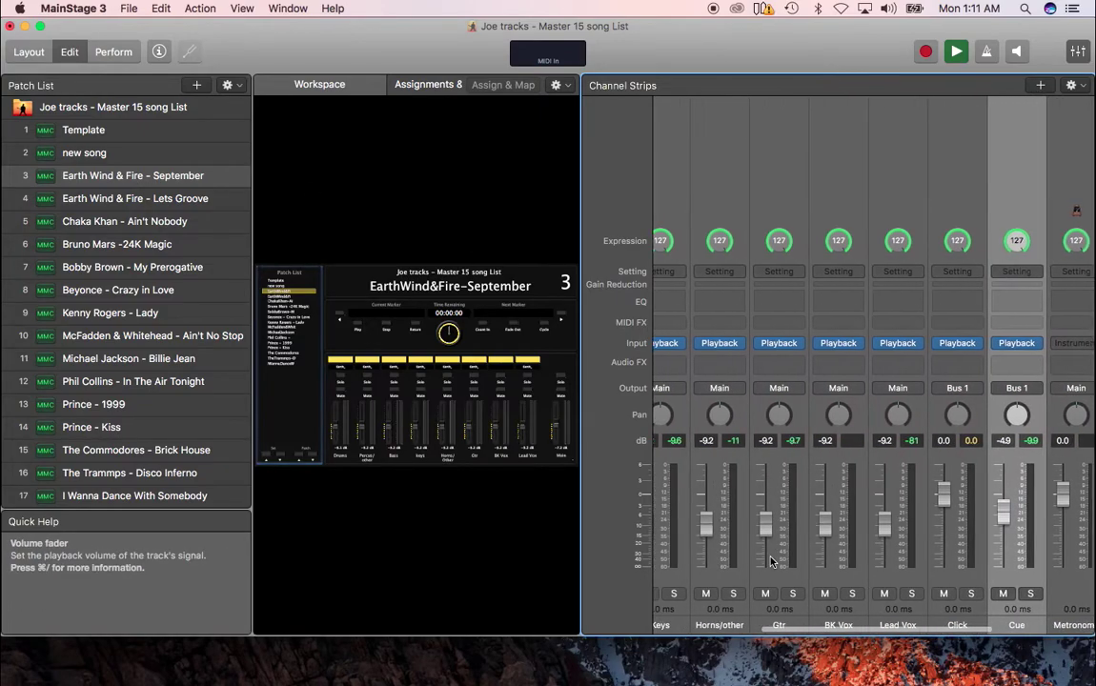
scroll(772, 562, "left", 3)
scroll(714, 547, "left", 2)
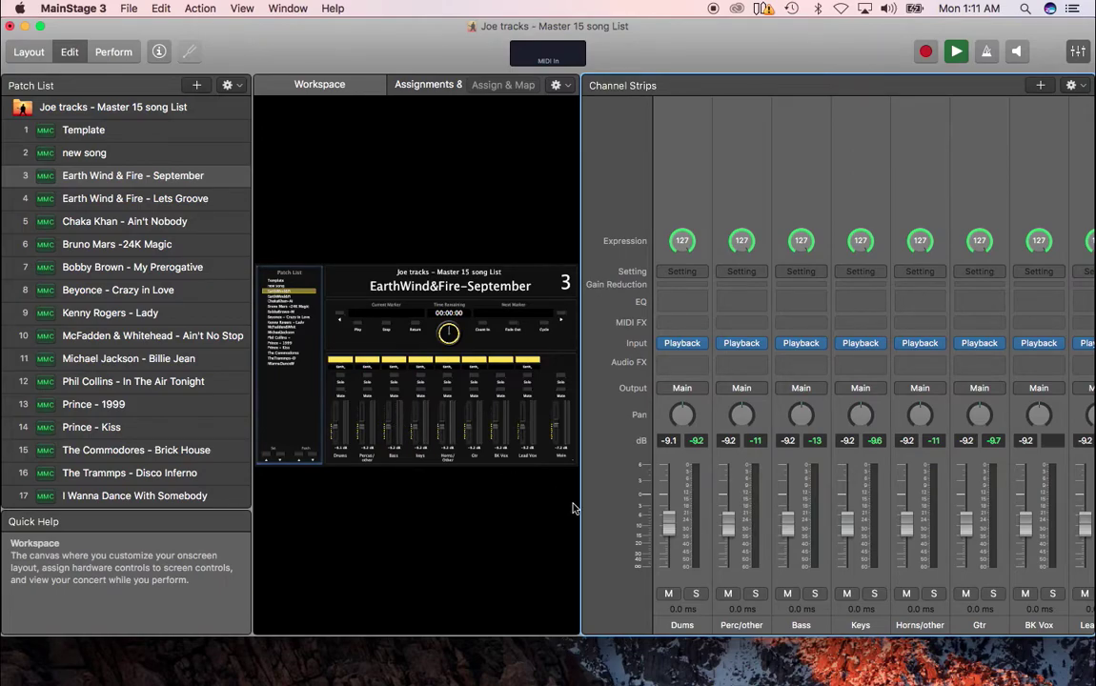
Raise September's Drums and Perc/other faders and save the concert.
left_click_drag(670, 532, 669, 505)
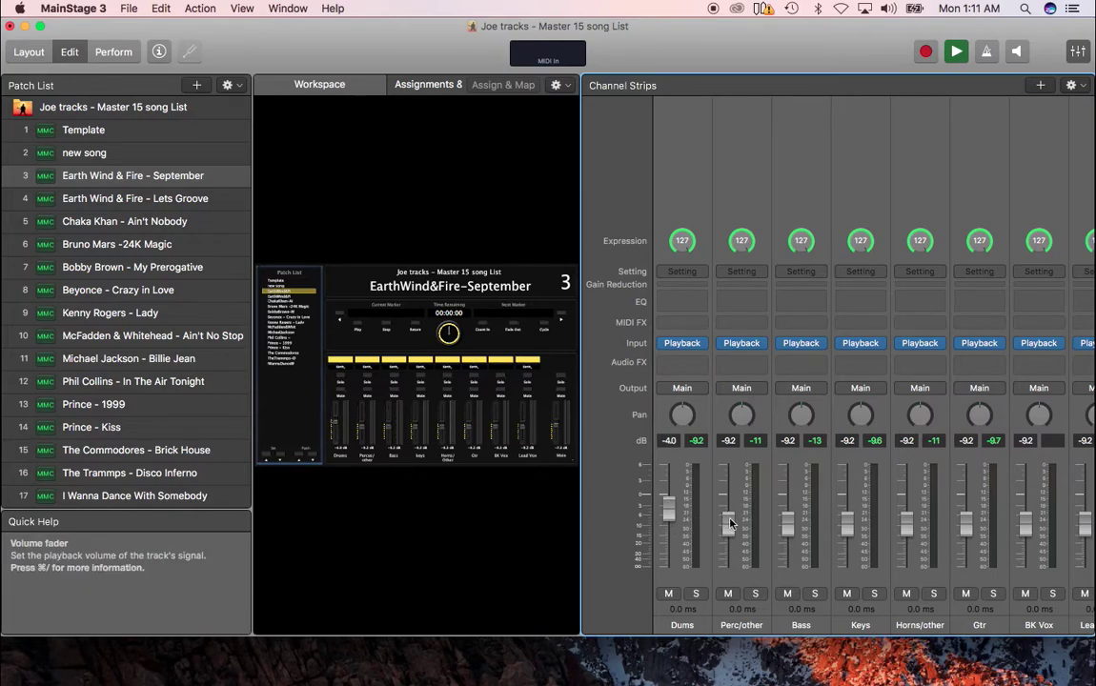
left_click_drag(727, 522, 846, 517)
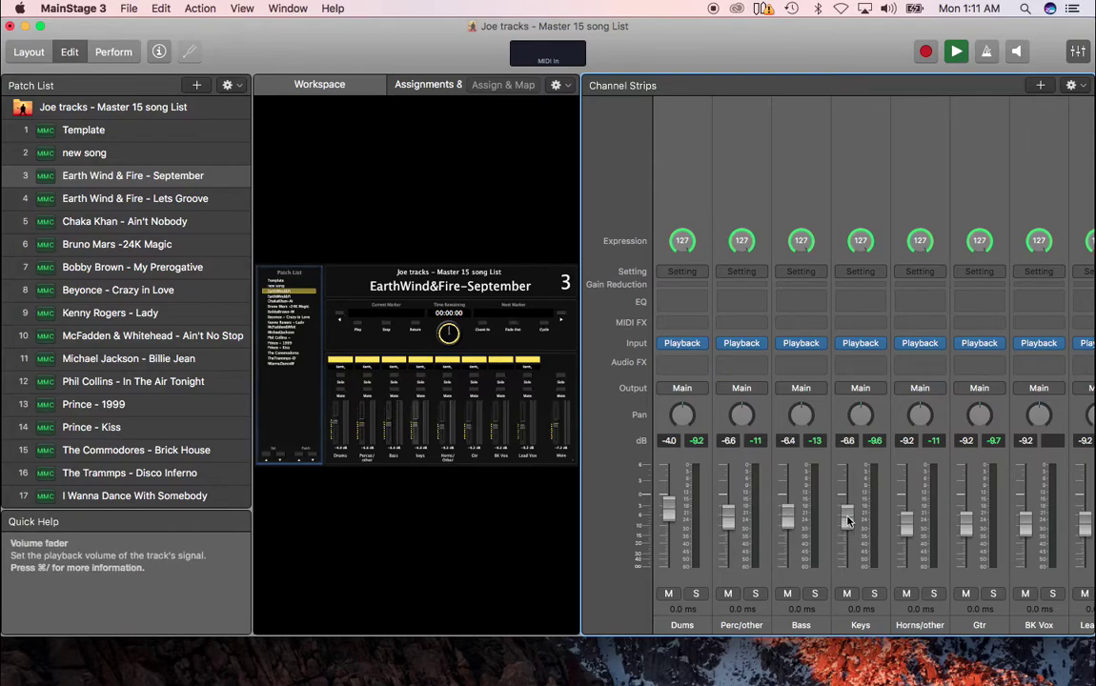
left_click(130, 9)
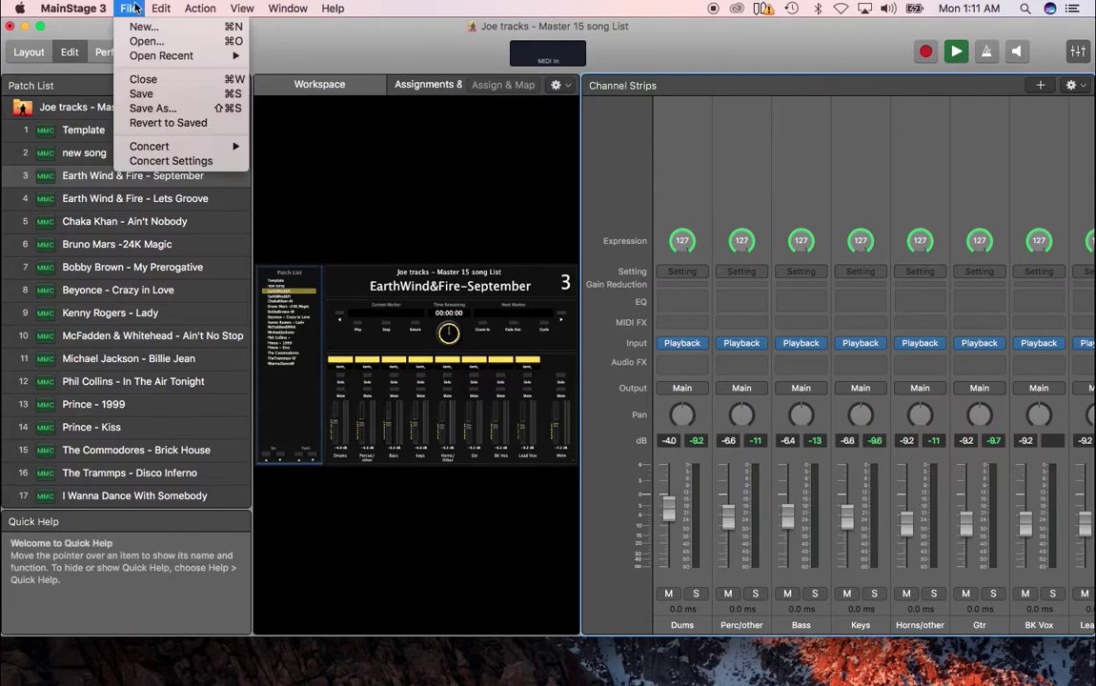
left_click(150, 95)
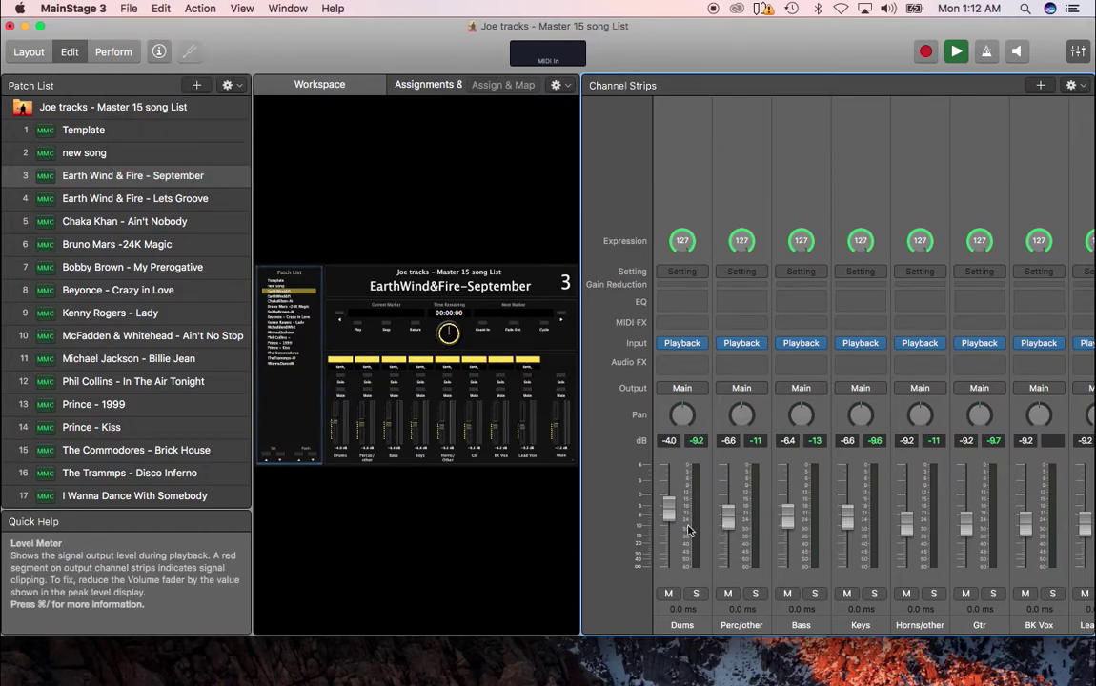
Push September's Drums higher, comparing against Lets Groove, and end on Lets Groove.
left_click_drag(667, 515, 668, 479)
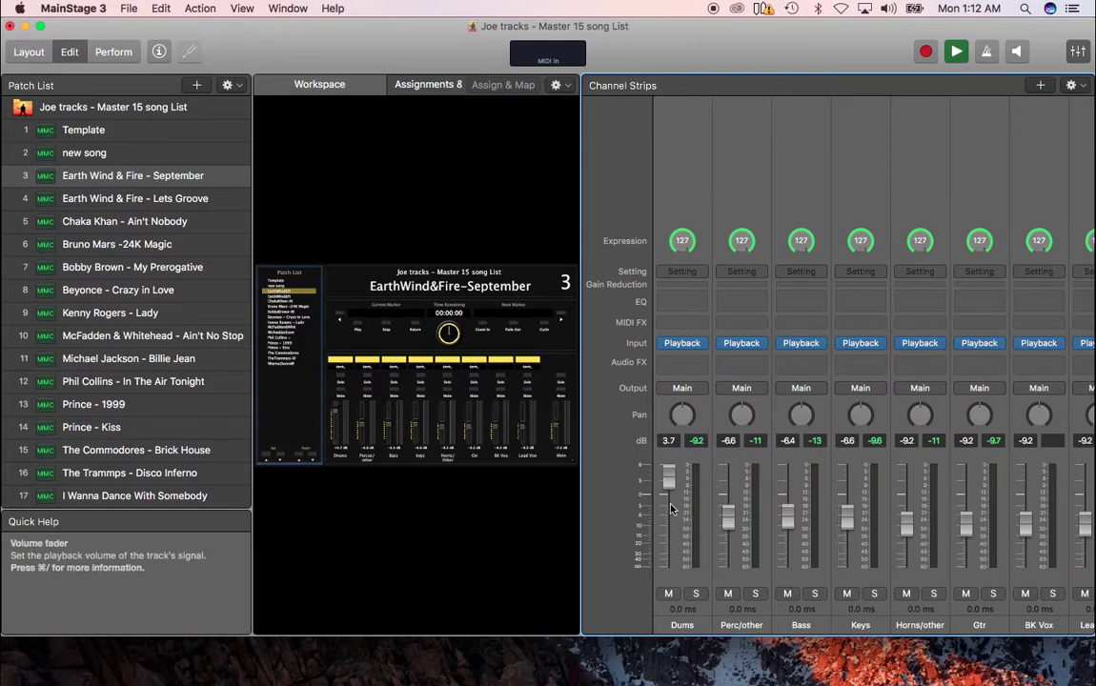
left_click(122, 200)
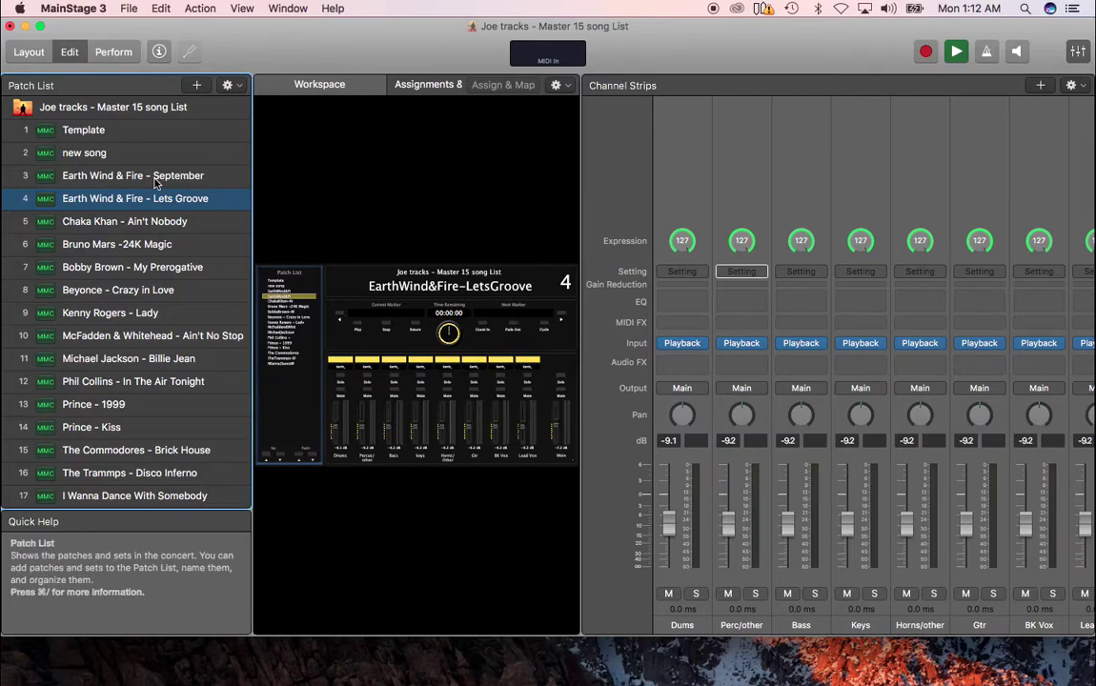
left_click(155, 184)
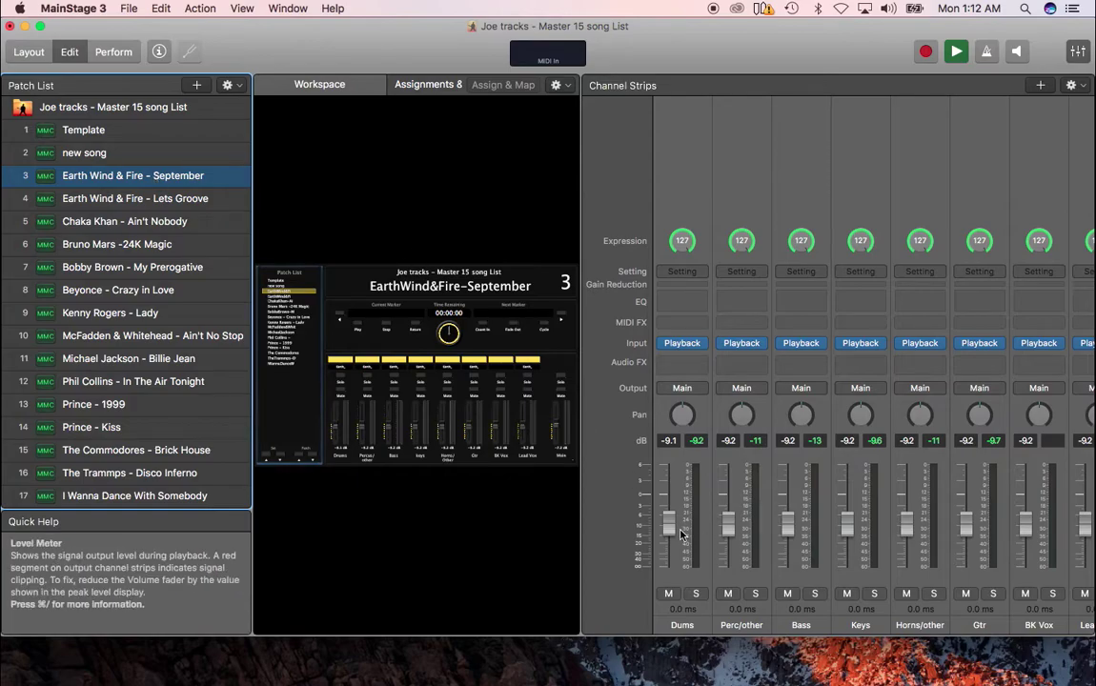
left_click_drag(668, 522, 668, 487)
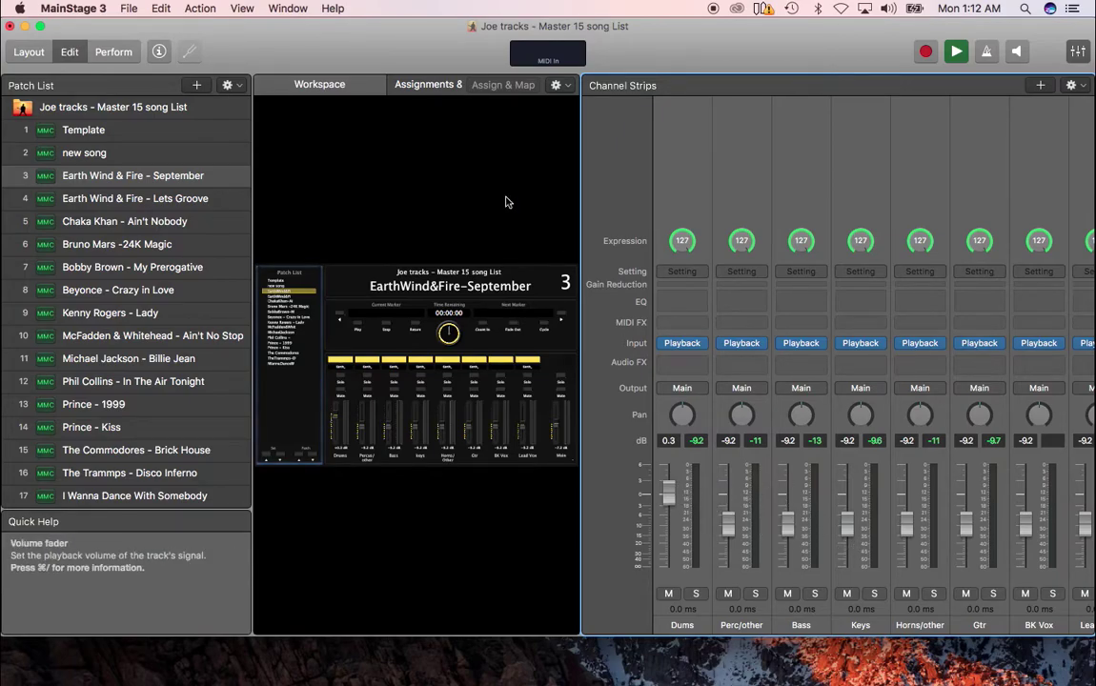
left_click(105, 197)
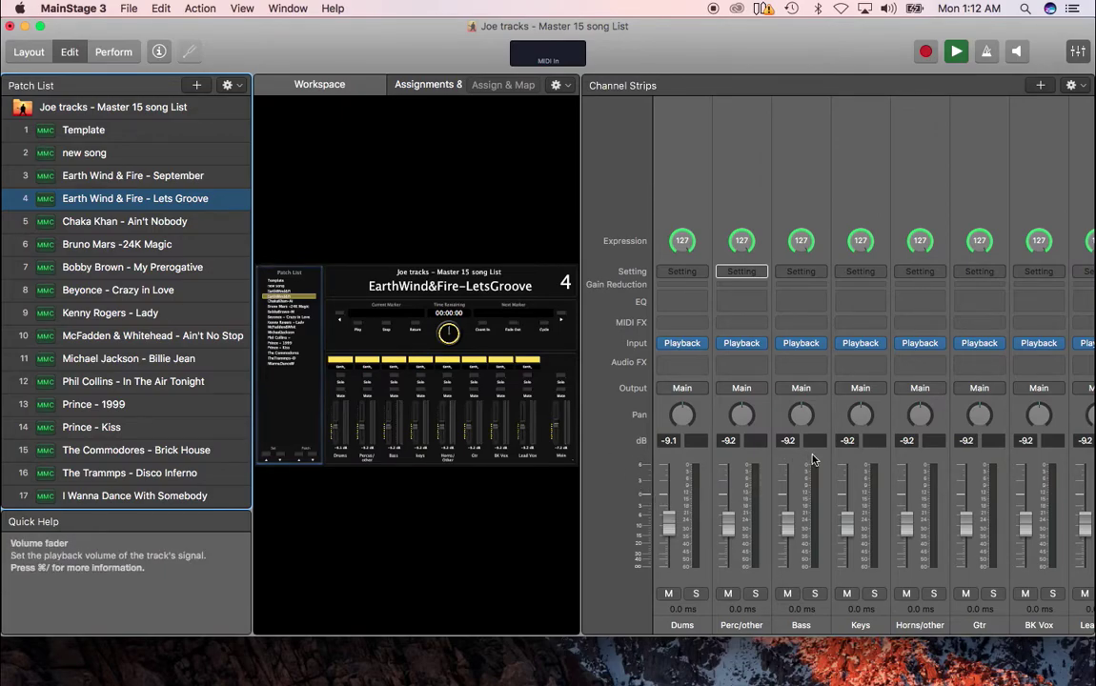
Open Preferences > Audio and list the Audio Output devices, with Built-in Output current.
scroll(813, 460, "right", 3)
scroll(813, 460, "right", 3)
scroll(813, 460, "right", 3)
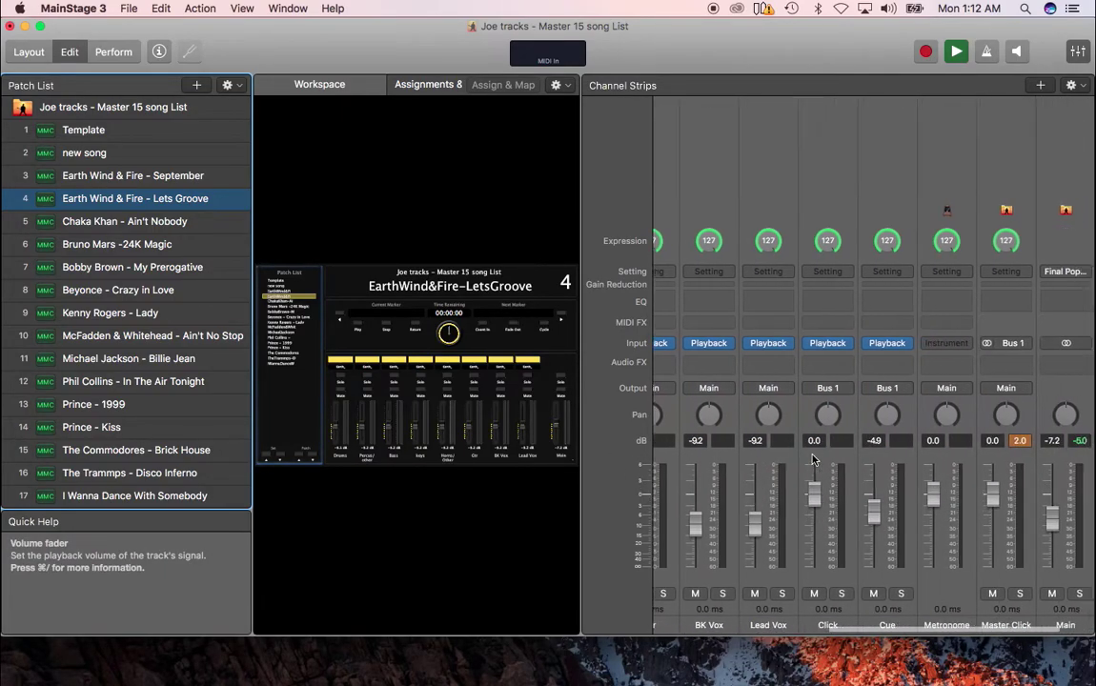
scroll(813, 460, "right", 2)
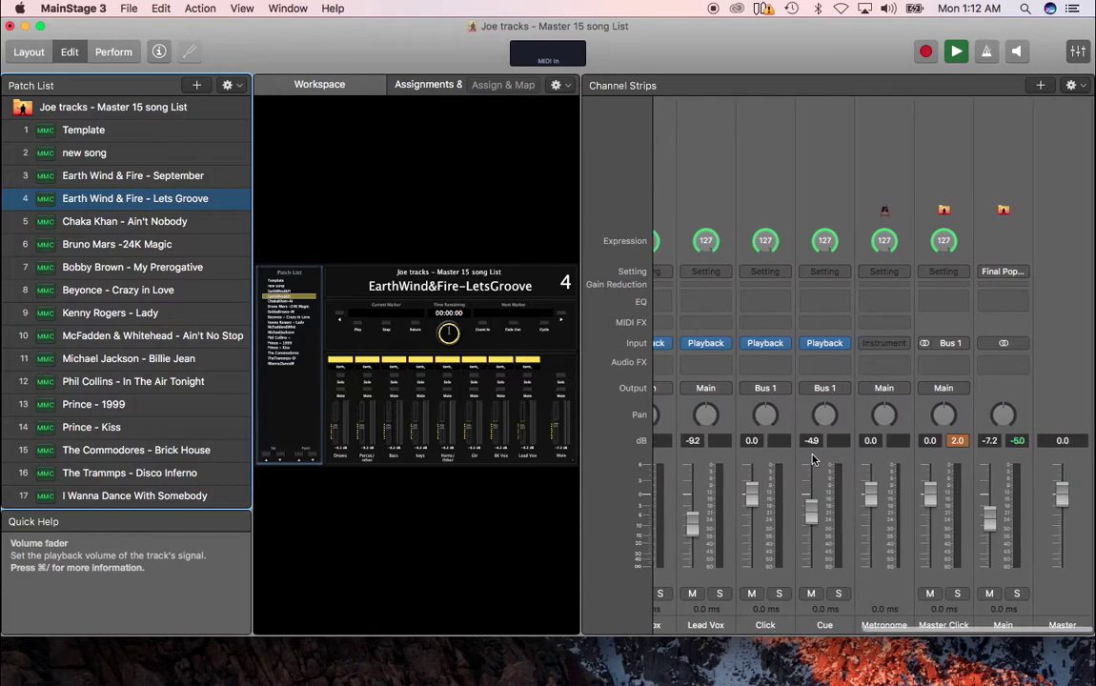
left_click(95, 12)
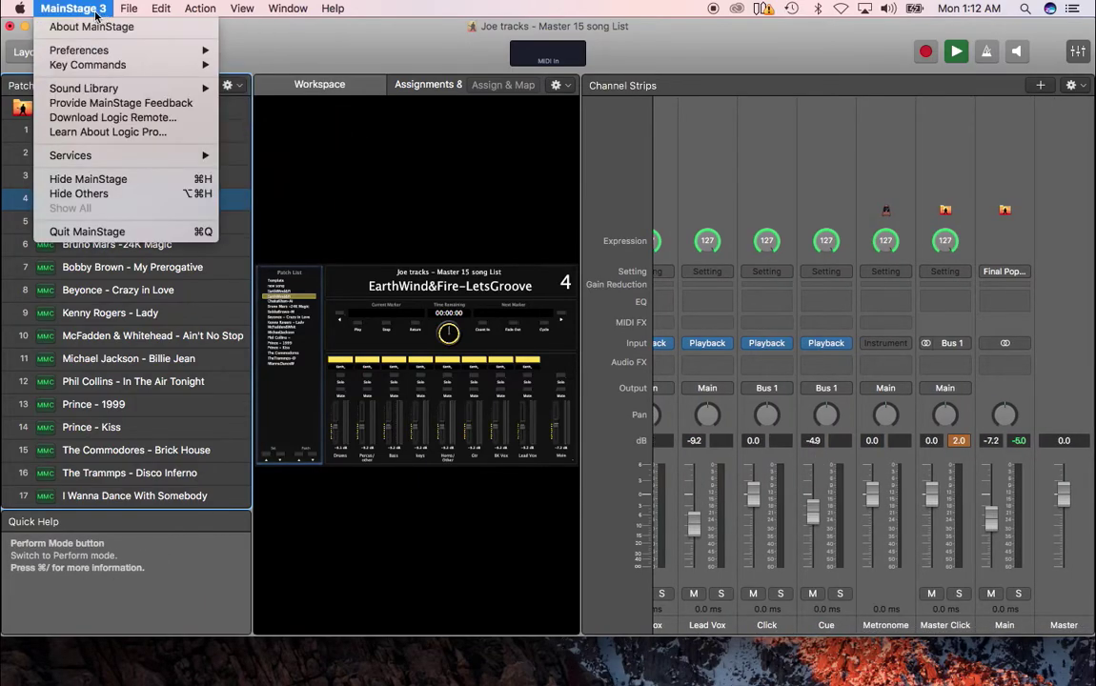
mouse_move(79, 50)
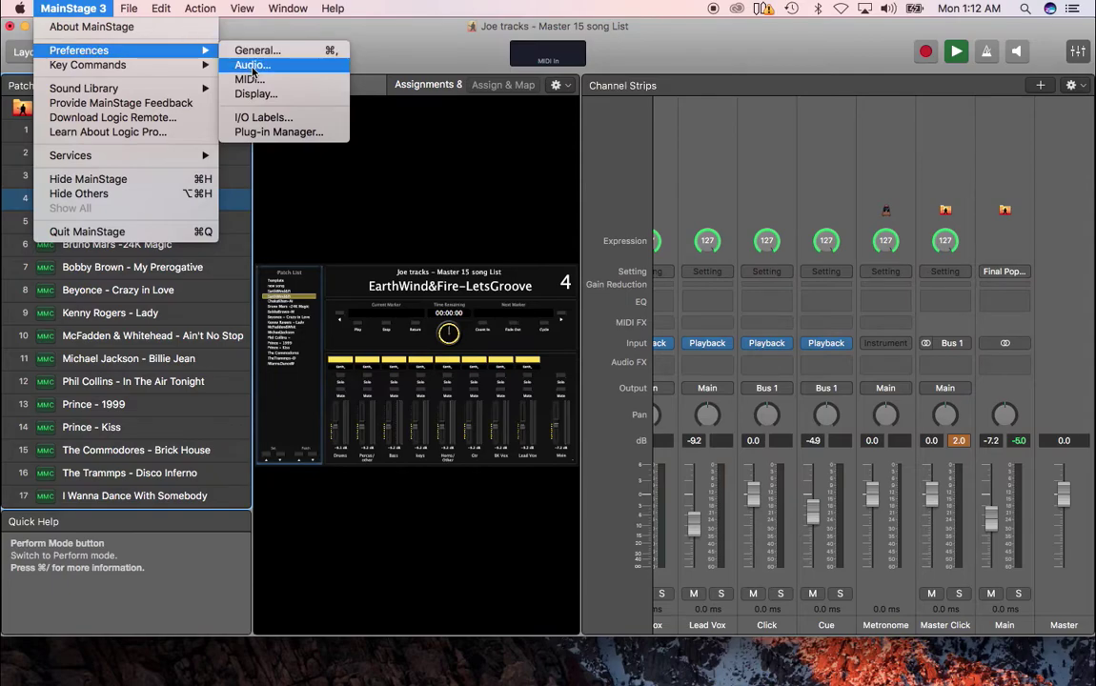
left_click(252, 67)
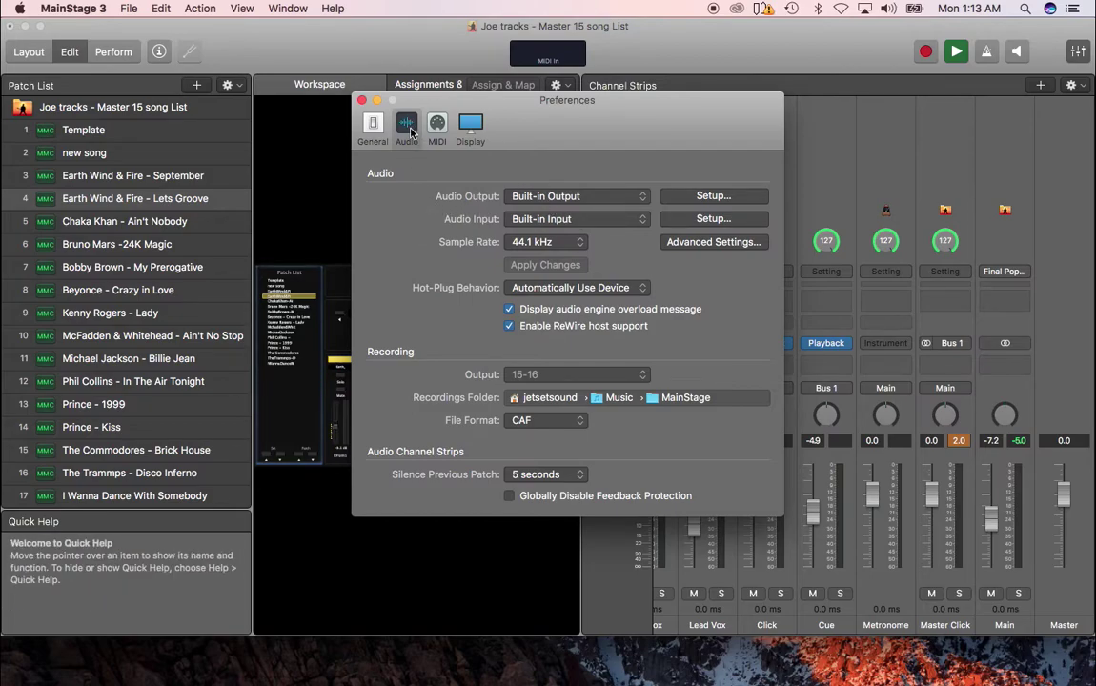
left_click(597, 197)
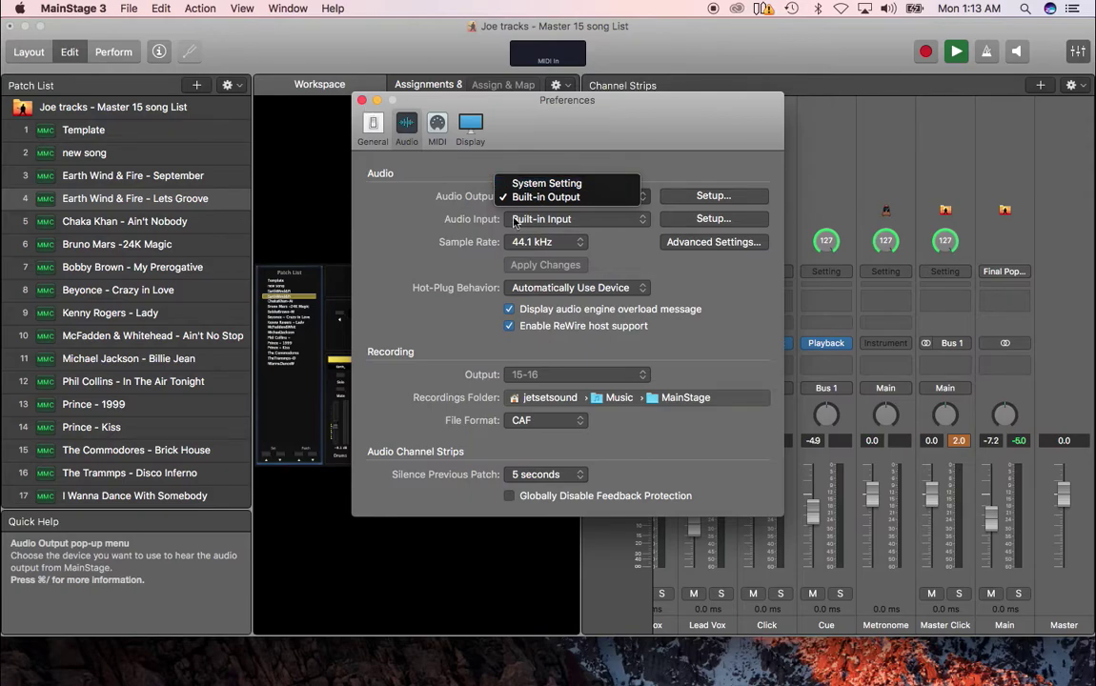
Check the built-in device in Audio MIDI Setup, then close it and MainStage Preferences.
left_click(515, 221)
left_click(705, 196)
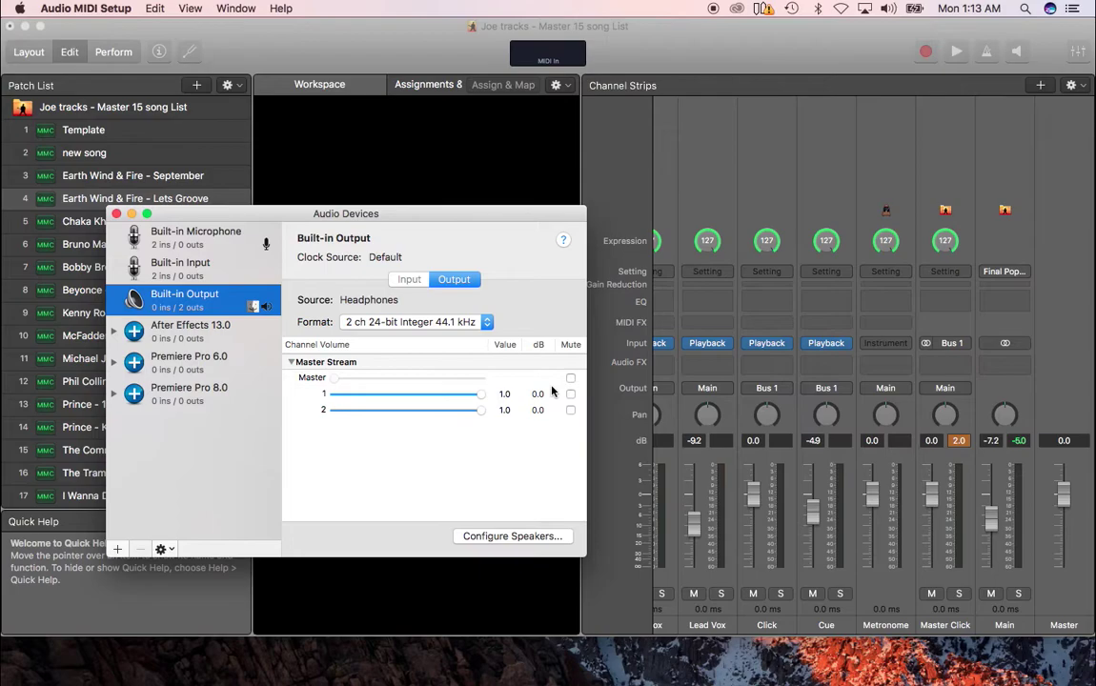
left_click(115, 213)
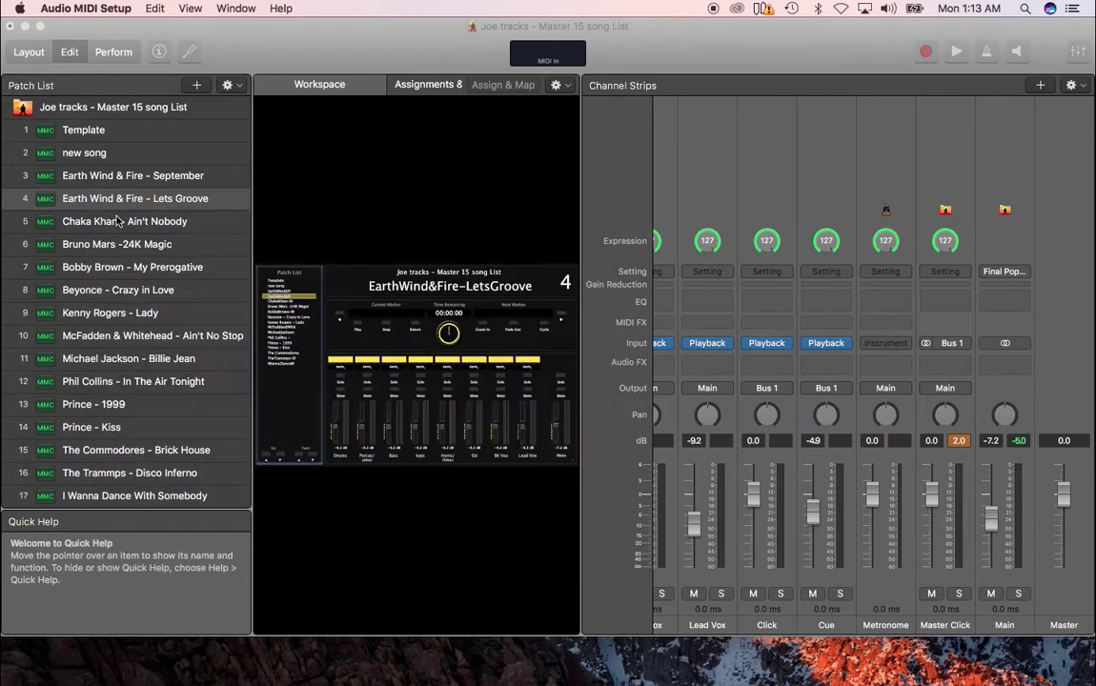
left_click(260, 40)
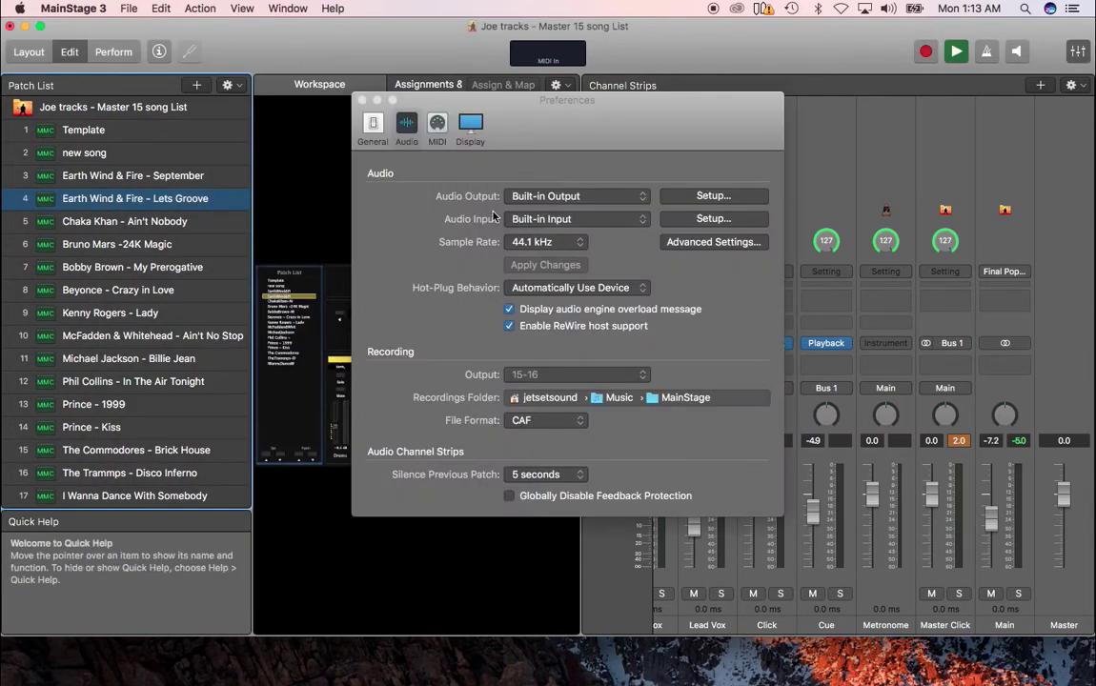
left_click(362, 101)
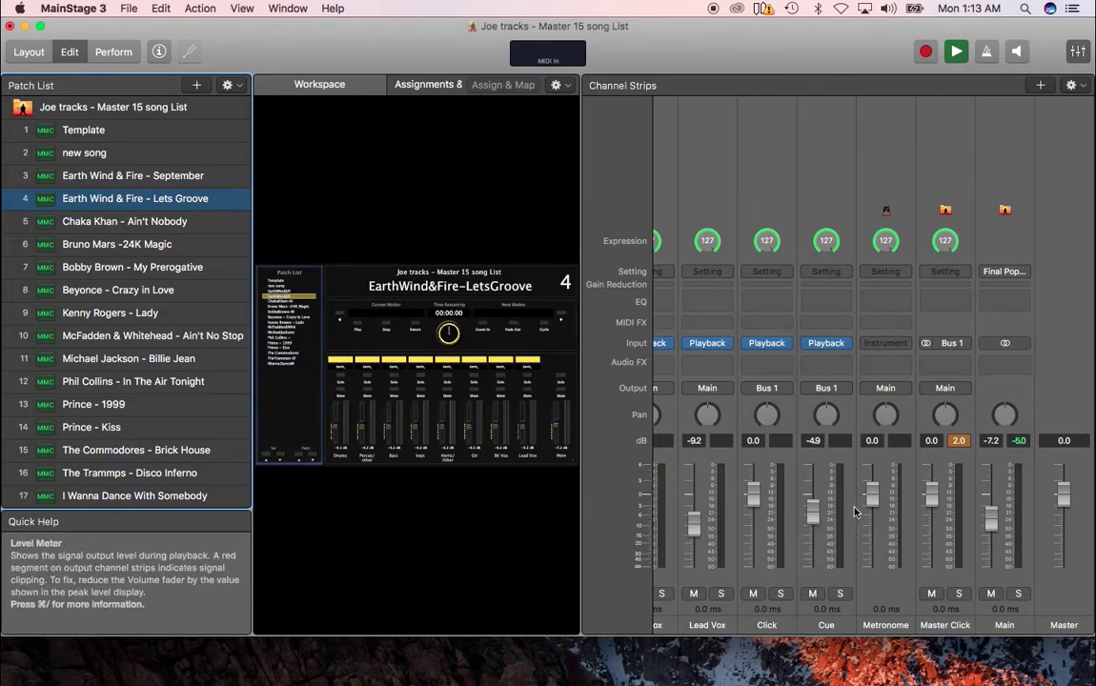
On the September song, route the Master Click strip's output to Main.
left_click(134, 179)
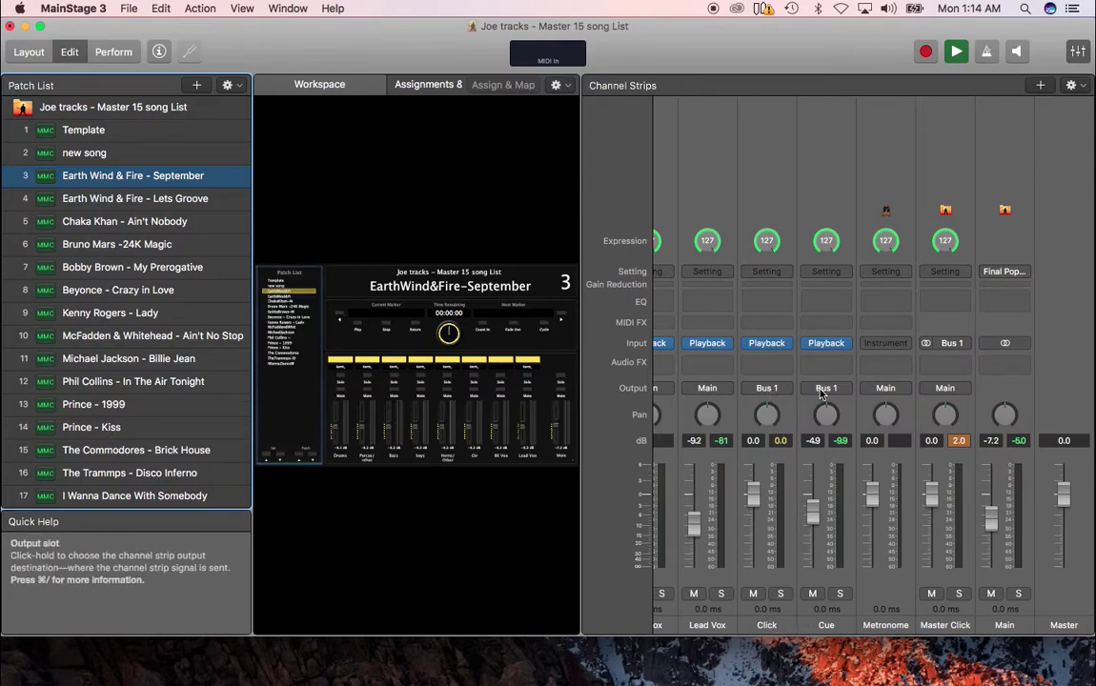
left_click(939, 625)
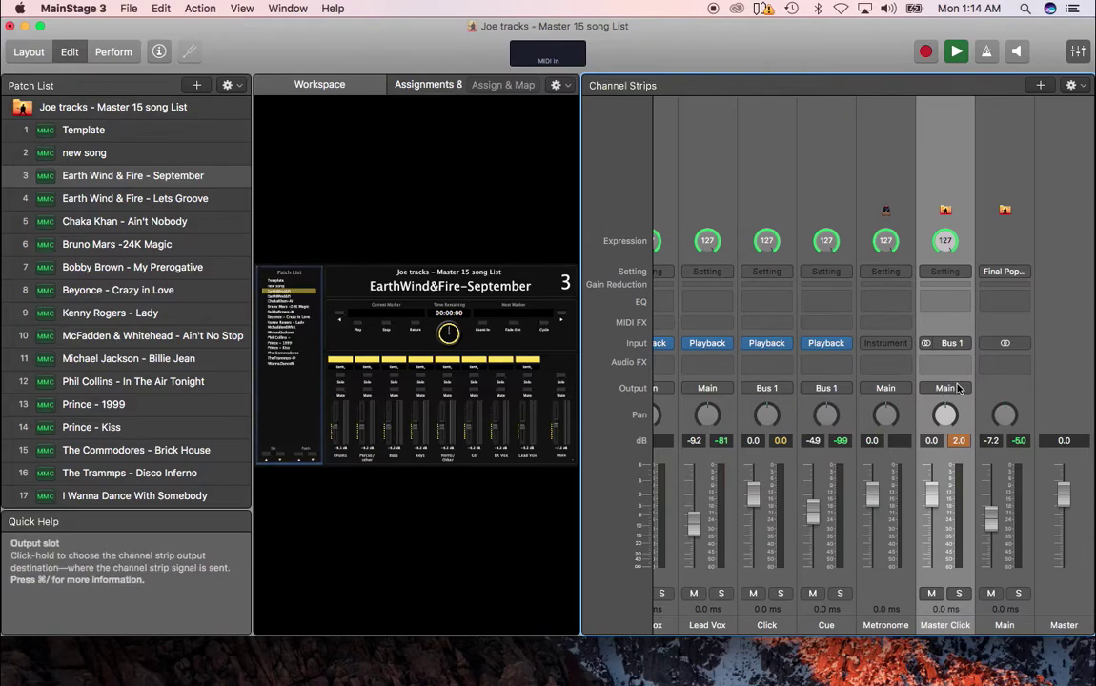
left_click(948, 388)
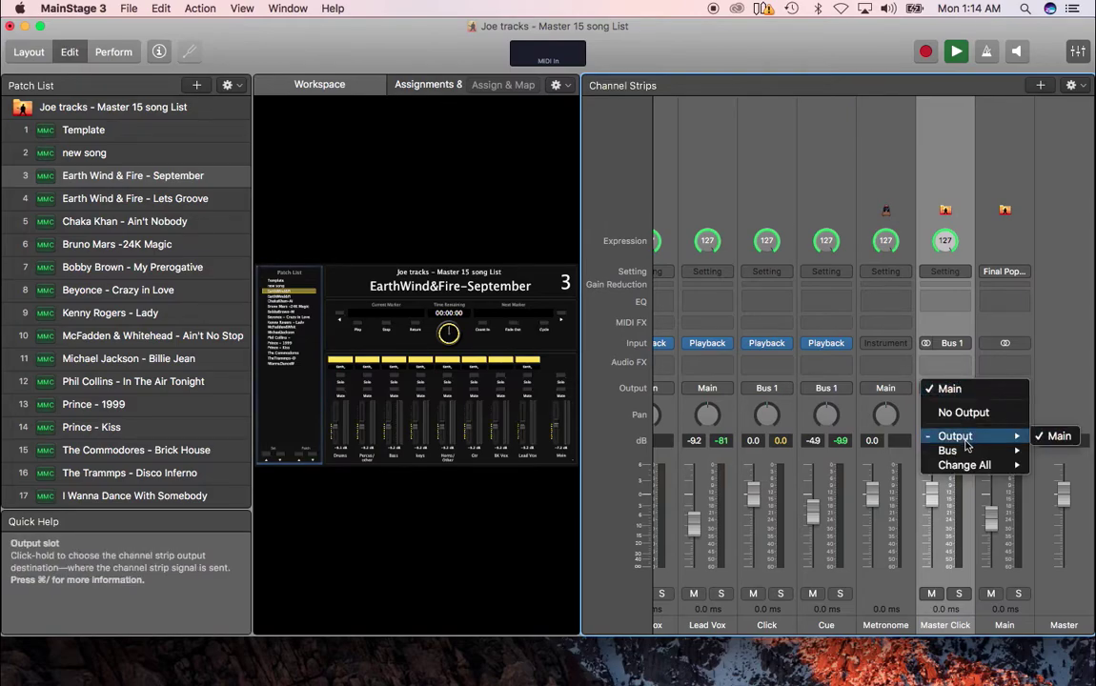
mouse_move(956, 435)
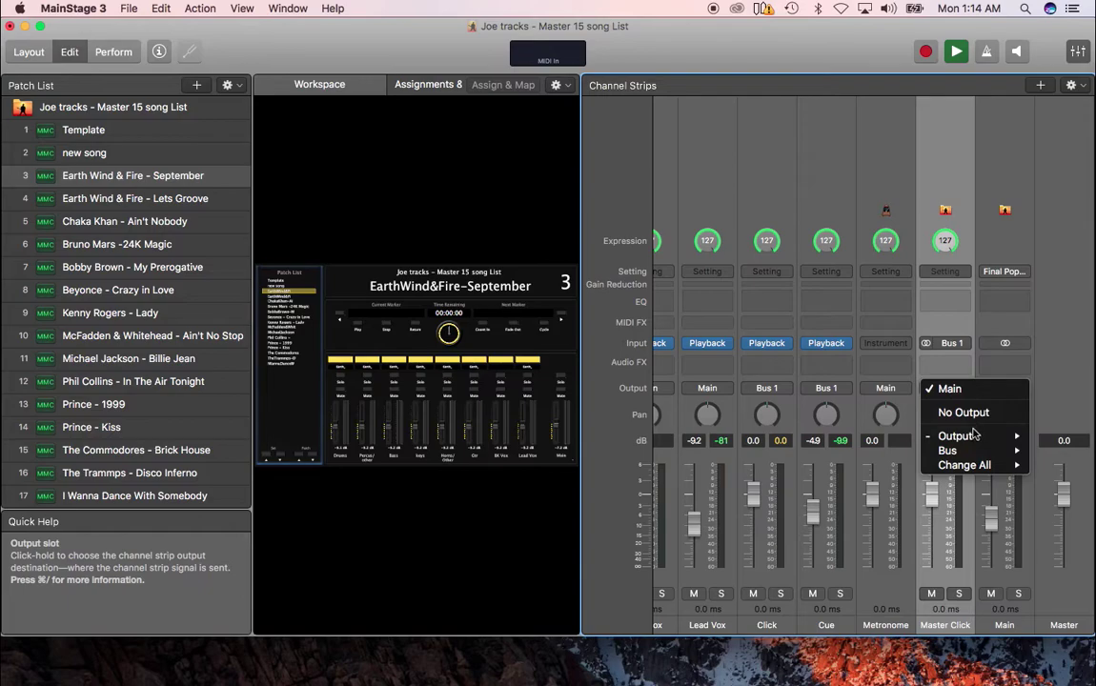
left_click(1067, 369)
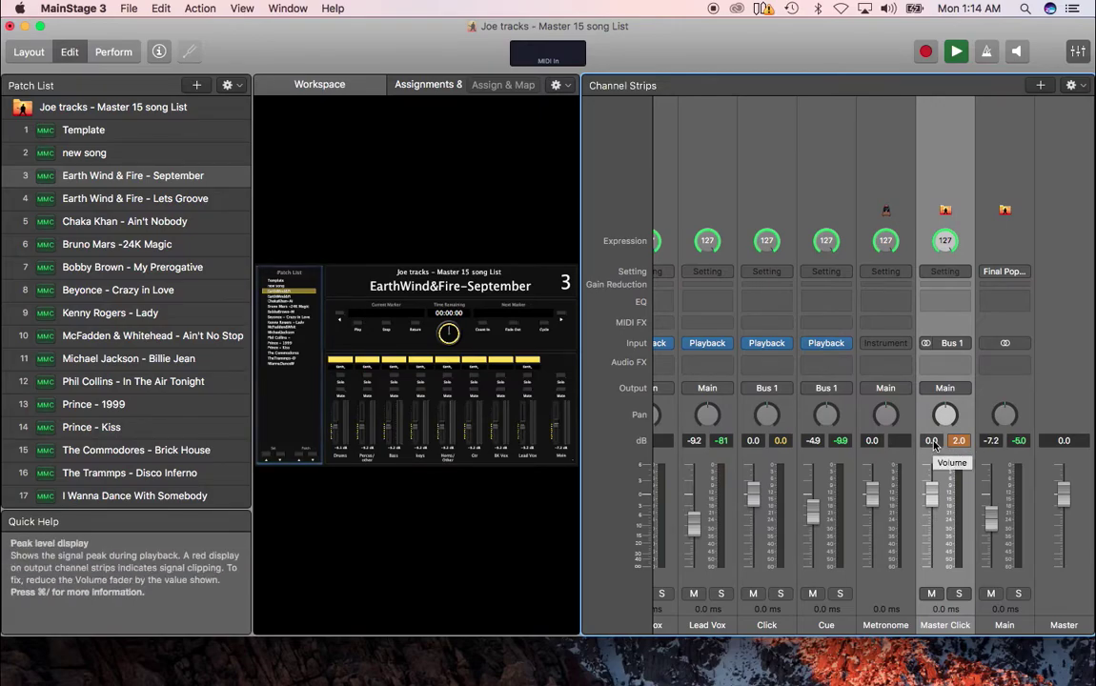
Pan Master Click hard left (-64) and Main right (+63), then bring Click to -2 and Main near centre.
double_click(932, 441)
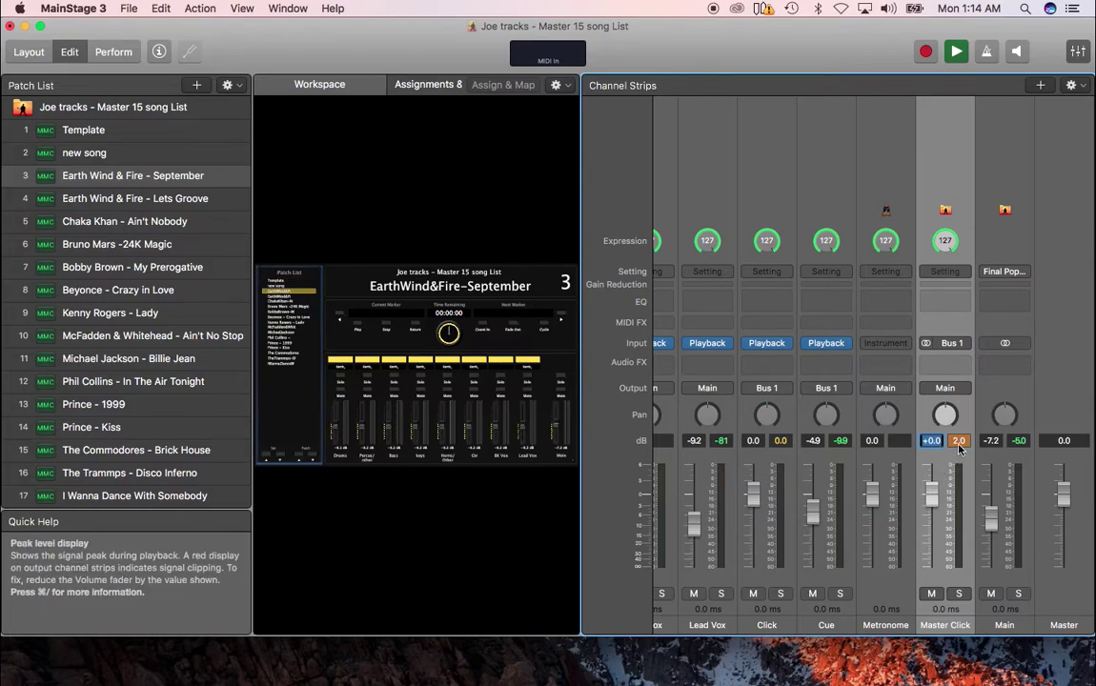
left_click(939, 420)
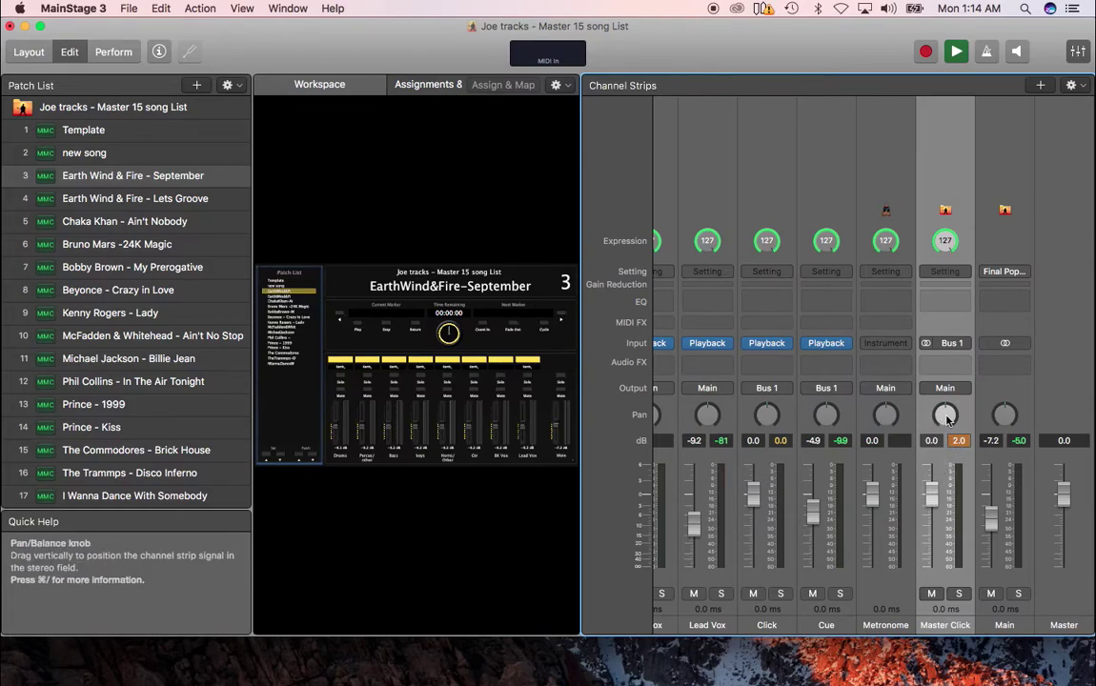
left_click_drag(946, 420, 946, 496)
left_click_drag(1005, 419, 1005, 352)
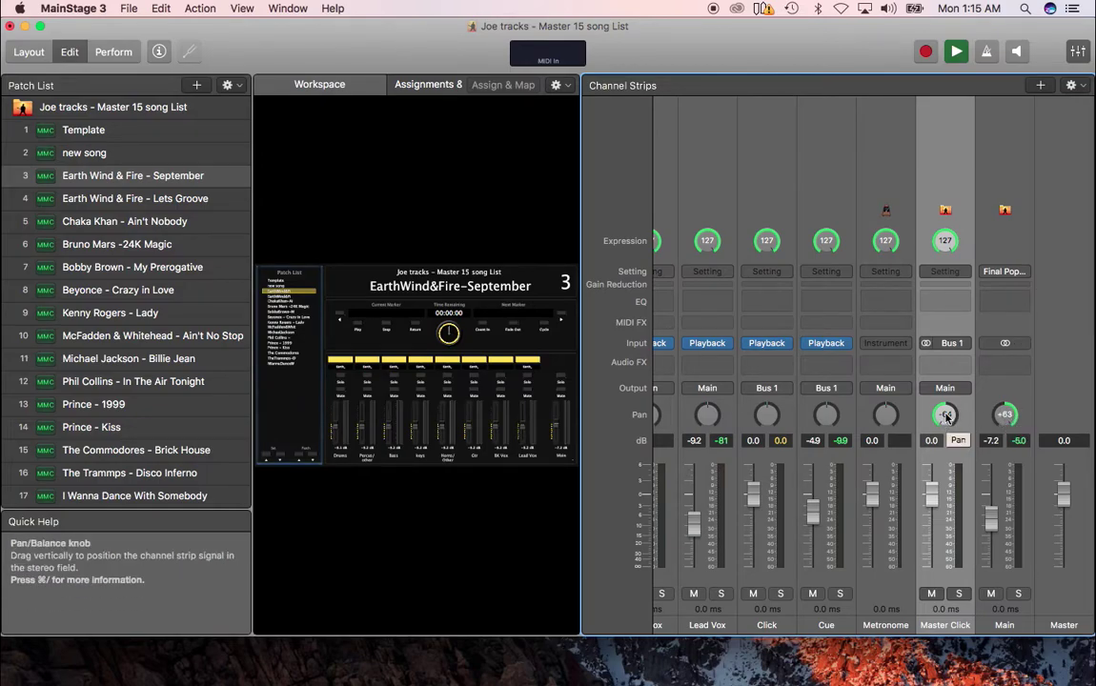
left_click_drag(946, 416, 946, 386)
mouse_move(1004, 415)
left_mouse_down()
mouse_move(1004, 448)
mouse_move(1004, 425)
left_mouse_up()
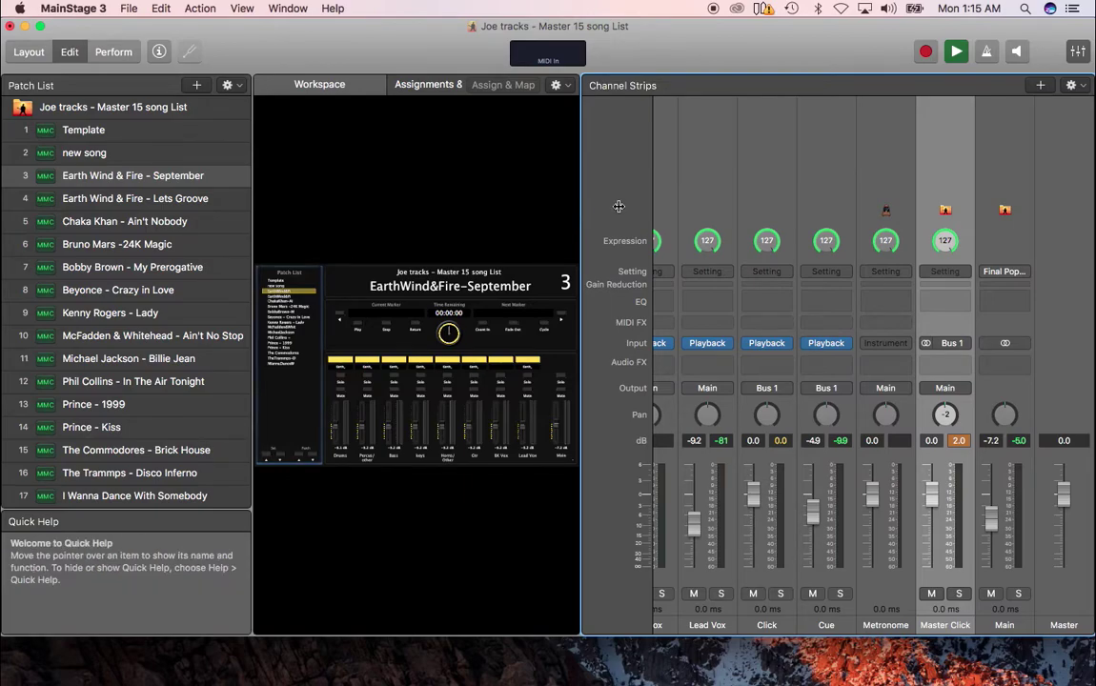
Widen the workspace, scroll the channel strips back to Drums, and toggle the Drums mute.
left_click_drag(580, 208, 674, 208)
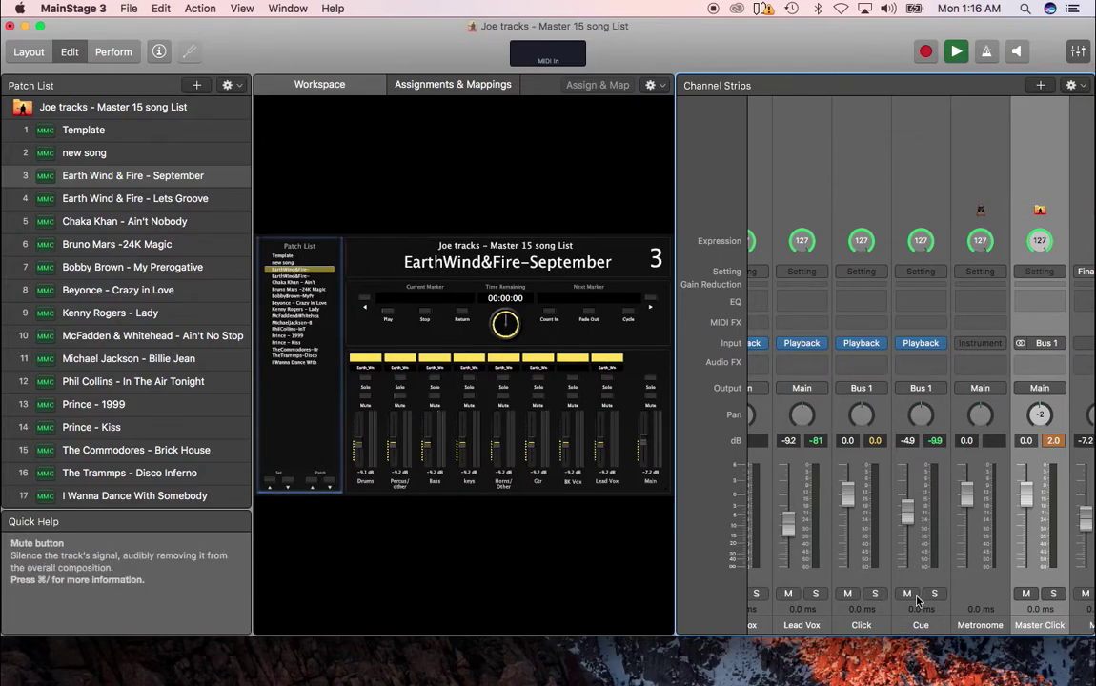
scroll(800, 600, "left", 5)
scroll(800, 600, "left", 5)
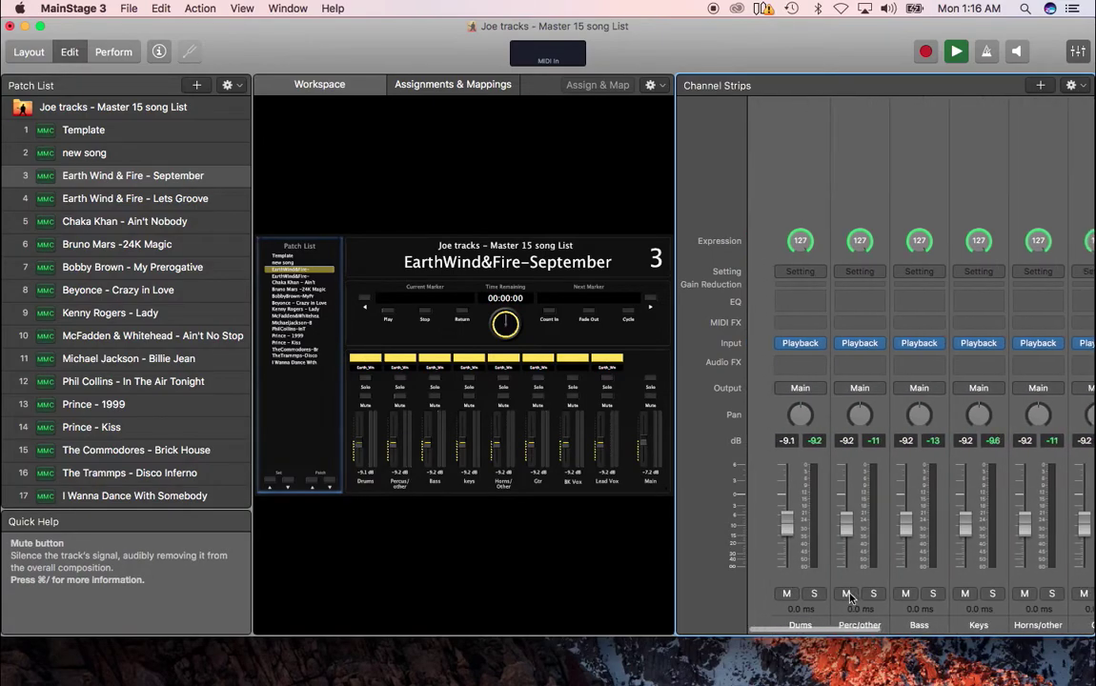
left_click(763, 594)
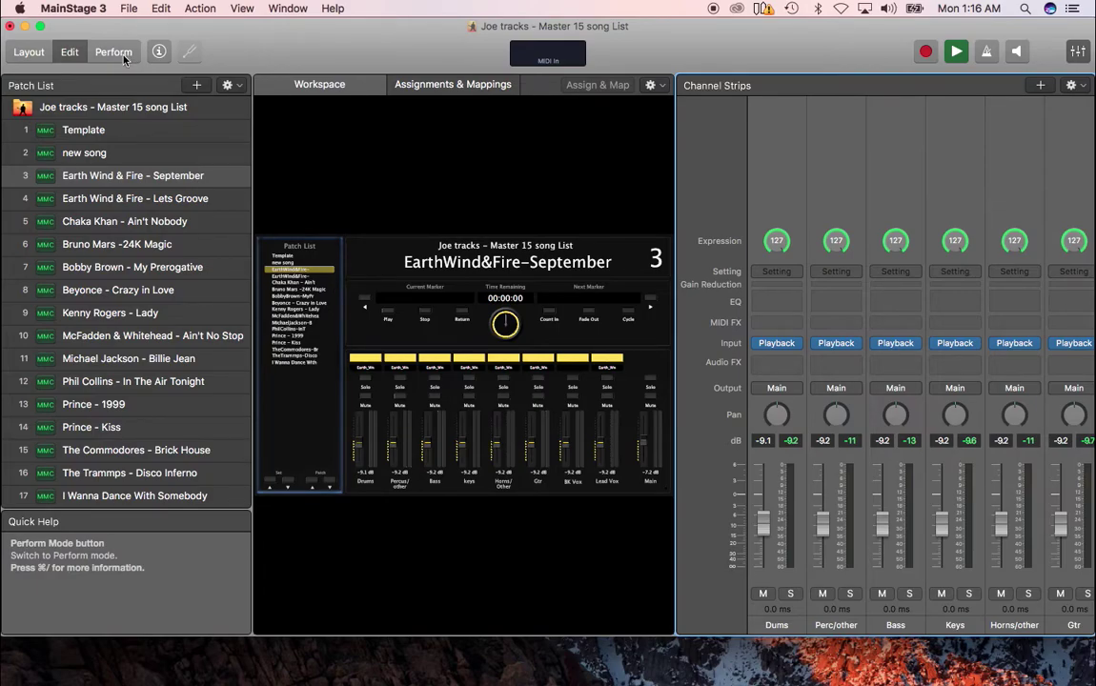
Enter full-screen Perform mode and step through the songs with the arrow keys.
left_click(116, 53)
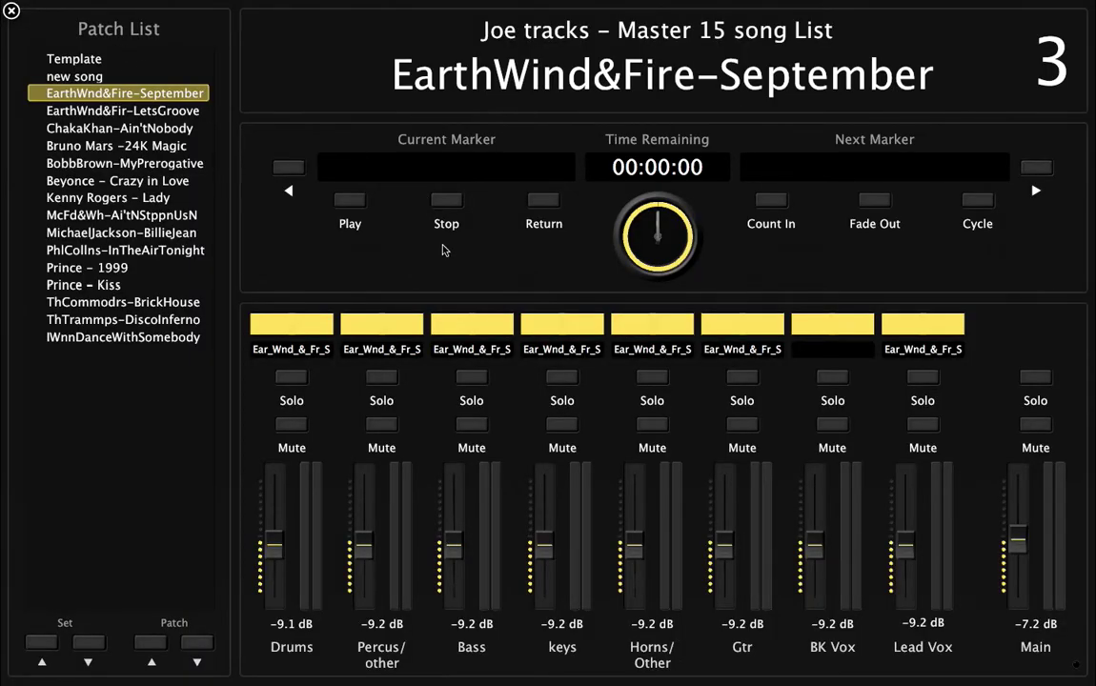
left_click(128, 117)
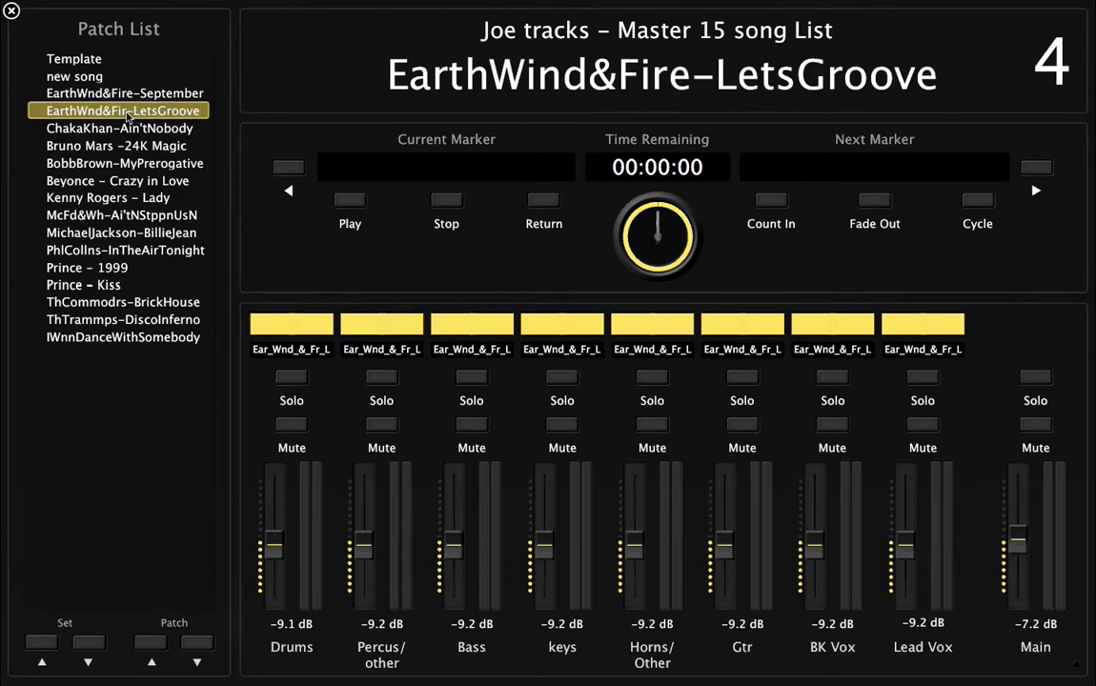
key("Down")
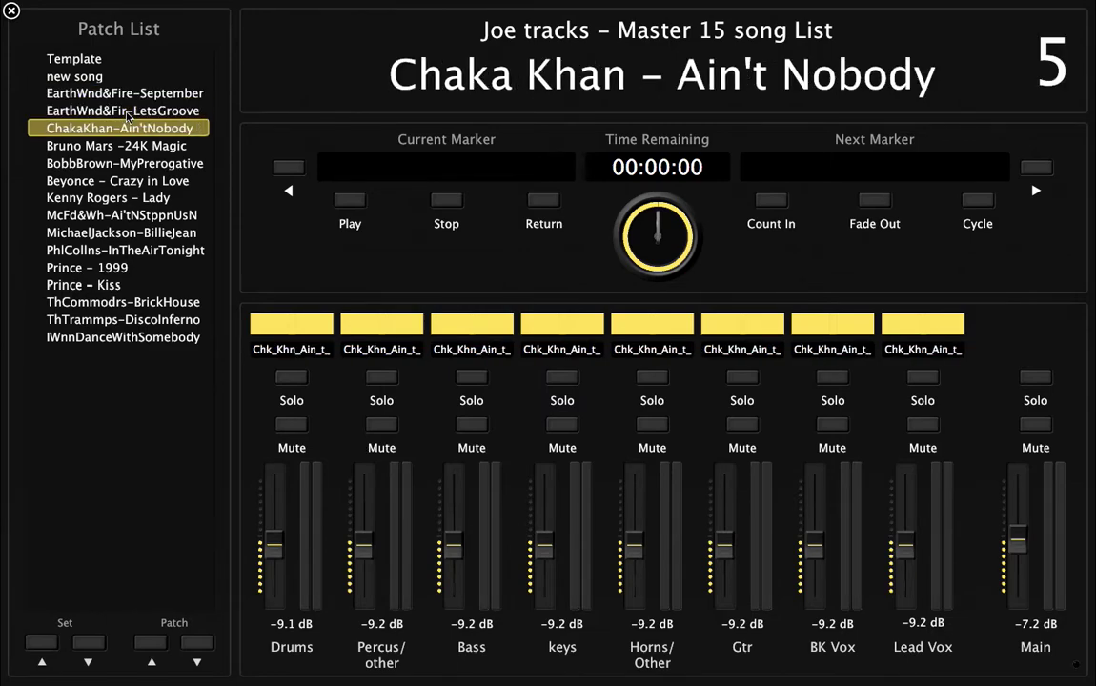
key("Down")
key("Down")
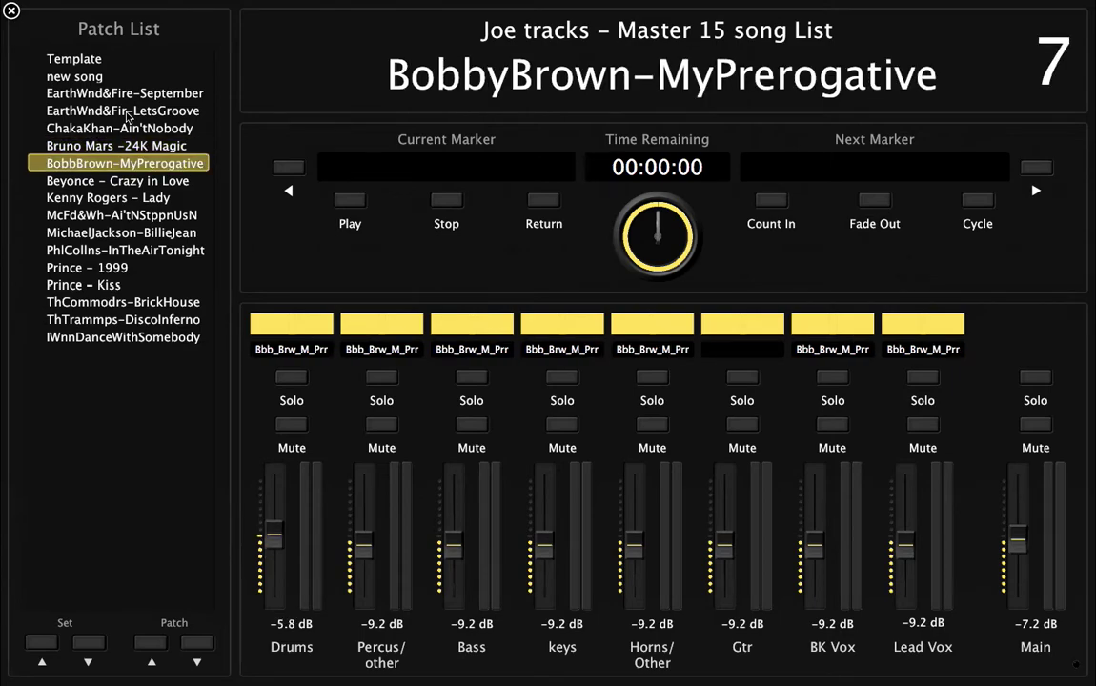
key("Up")
key("Down")
key("Down")
key("Down")
key("Down")
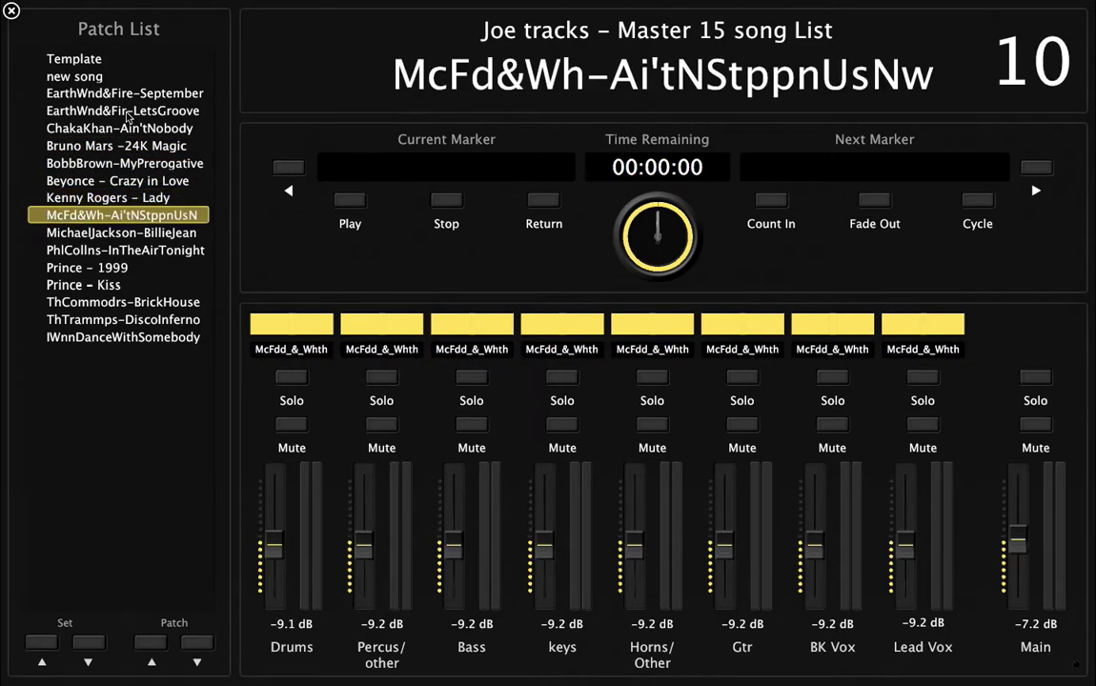
key("Down")
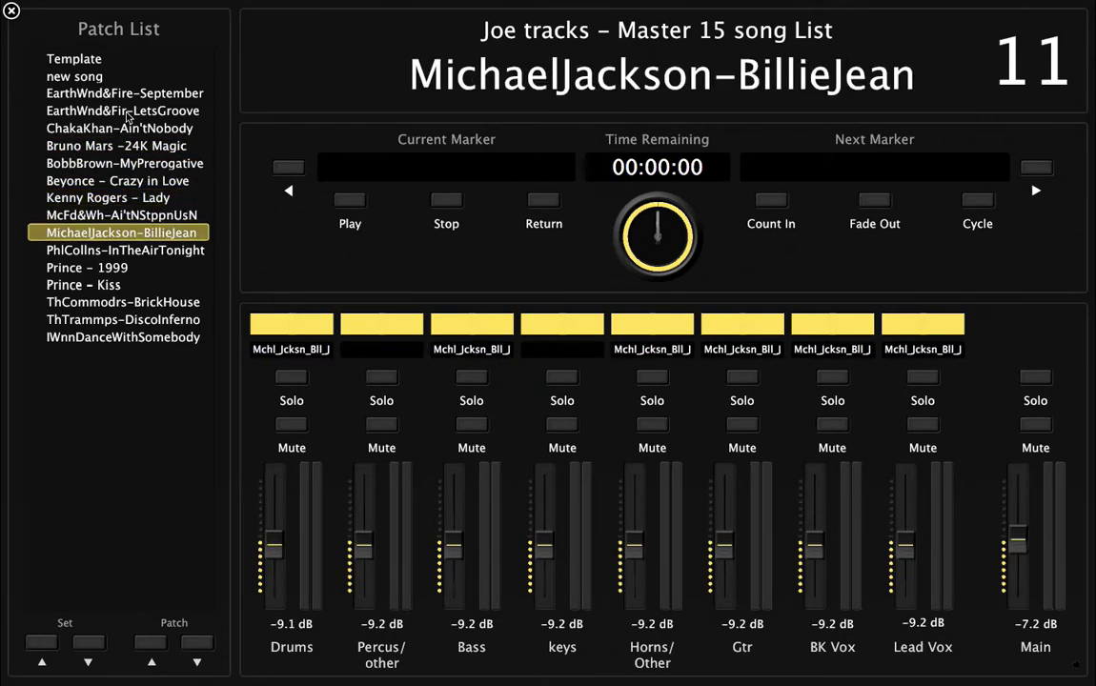
key("Up")
key("Up")
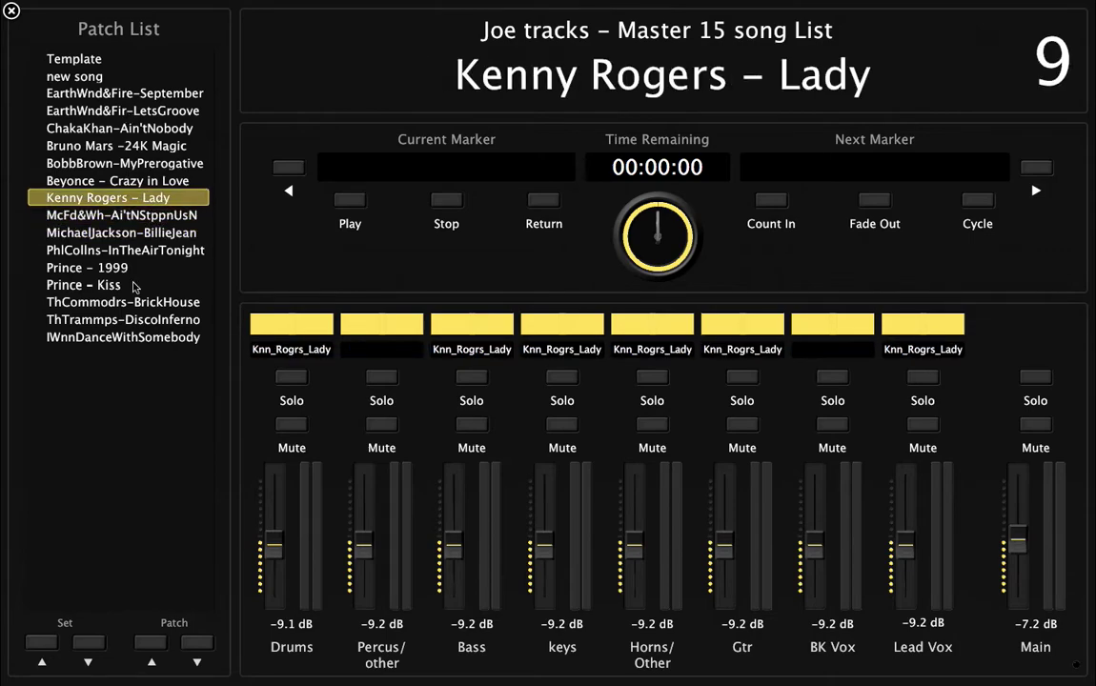
Step through songs with the Patch buttons, ending back on September.
left_click(197, 643)
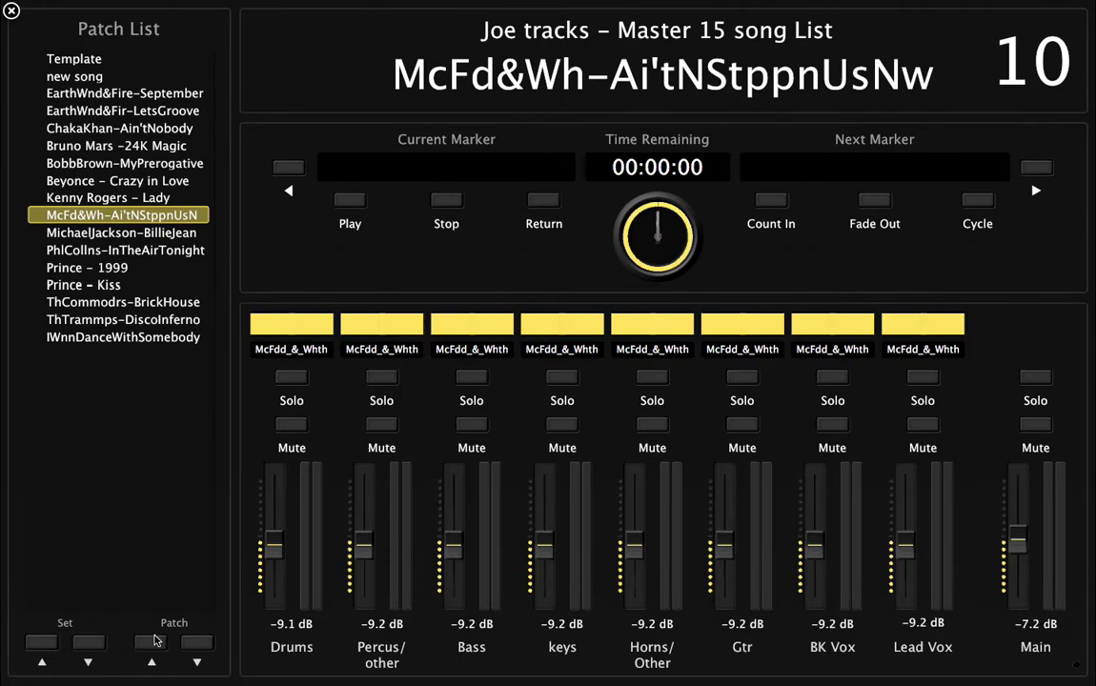
left_click(162, 640)
left_click(197, 643)
left_click(161, 643)
double_click(161, 643)
double_click(161, 643)
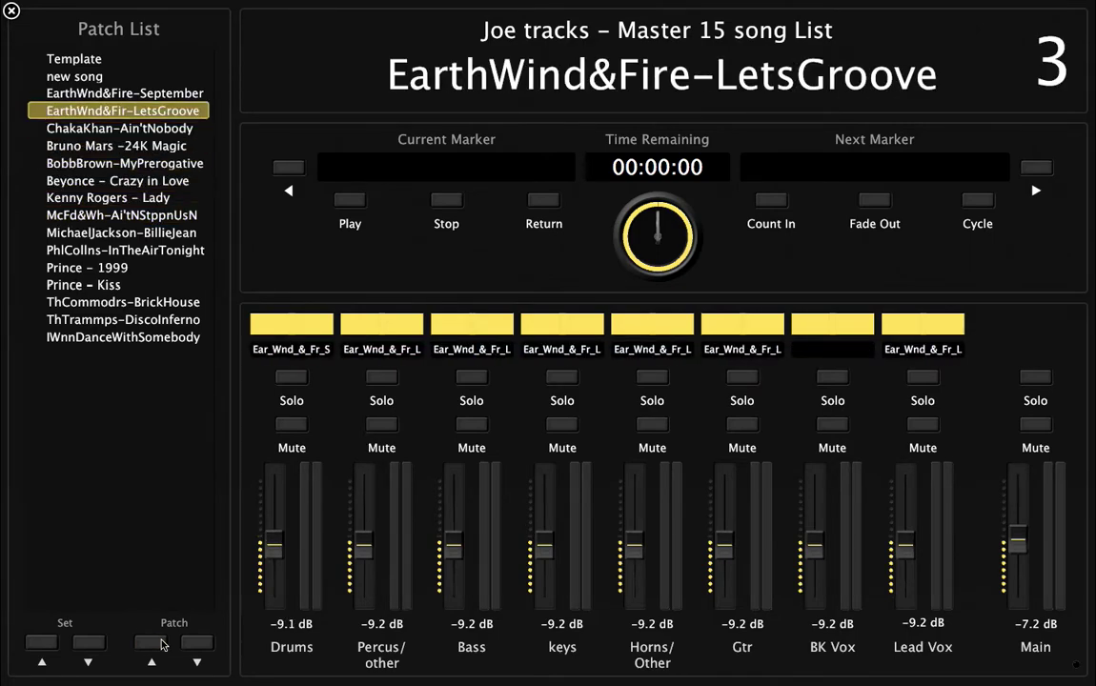
left_click(161, 643)
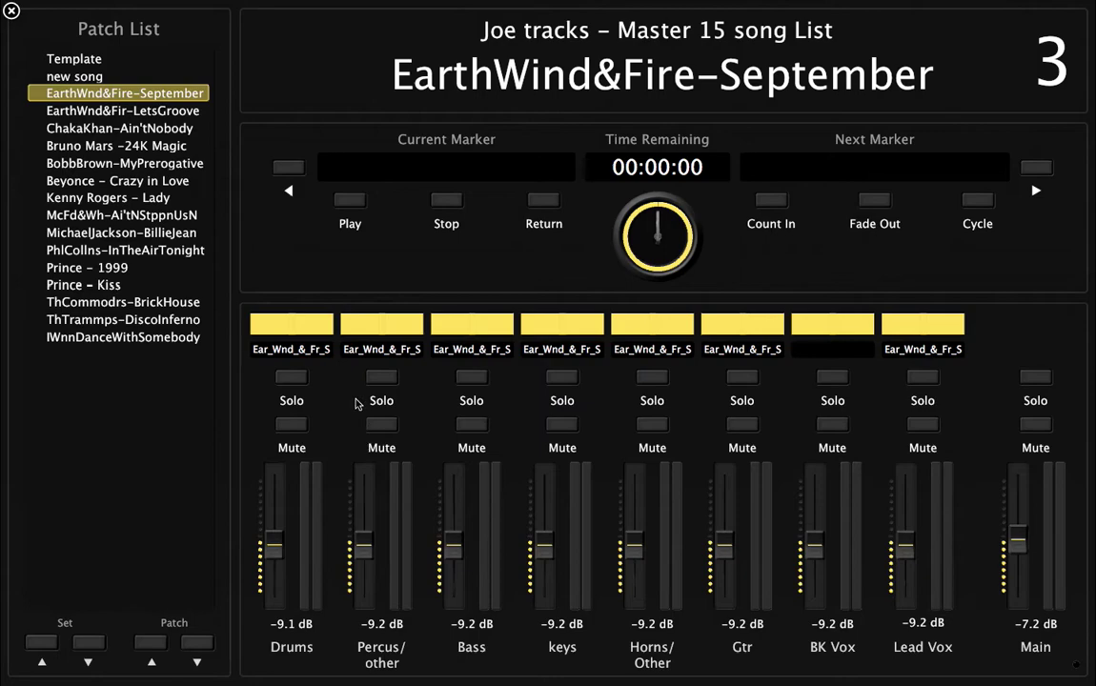
Start the Lets Groove backing tracks playing and raise the computer volume.
left_click(137, 117)
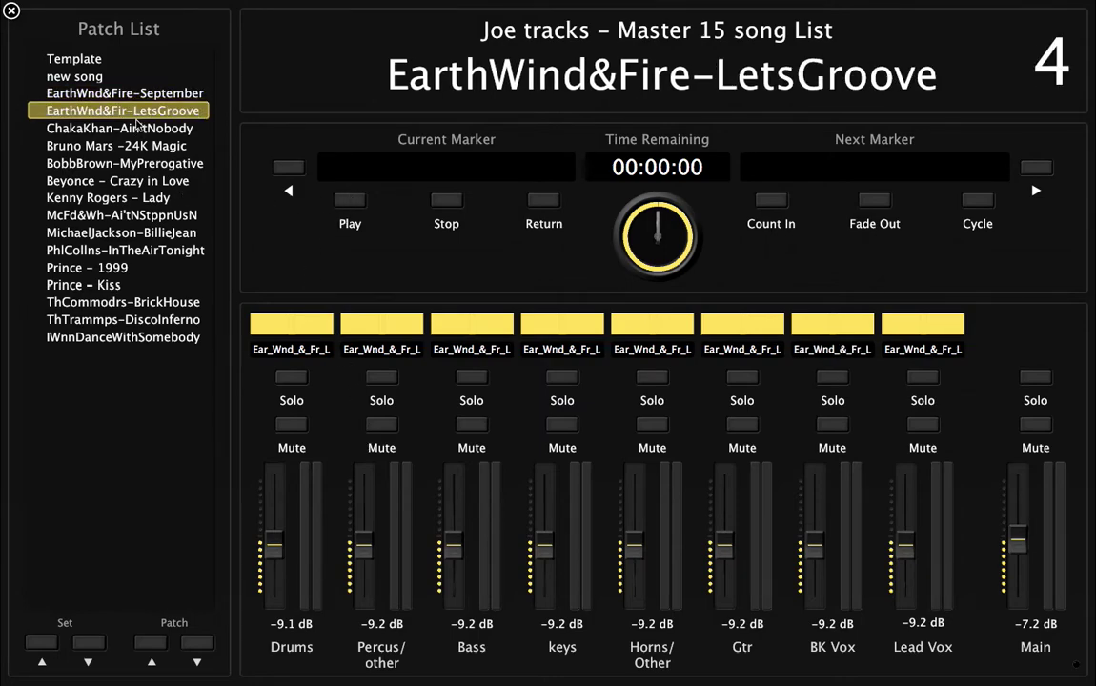
left_click(350, 201)
key("XF86AudioRaiseVolume")
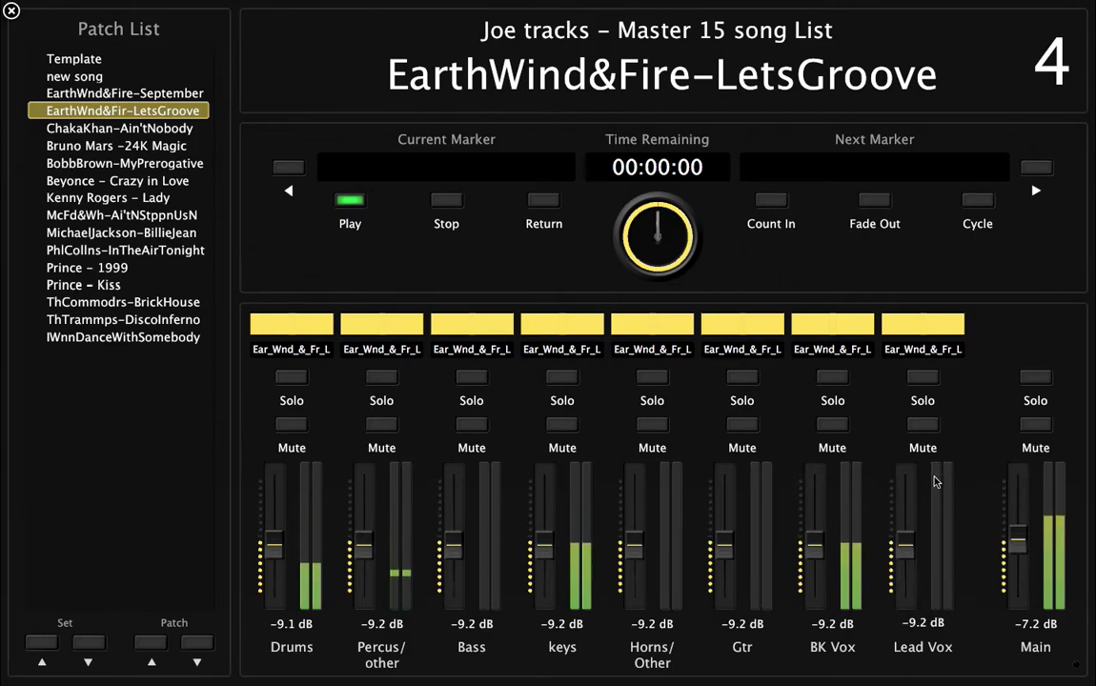
Mute Lead Vox, BK Vox, Gtr, Horns/Other, Keys and Bass one after another.
left_click(923, 424)
left_click(832, 425)
left_click(742, 425)
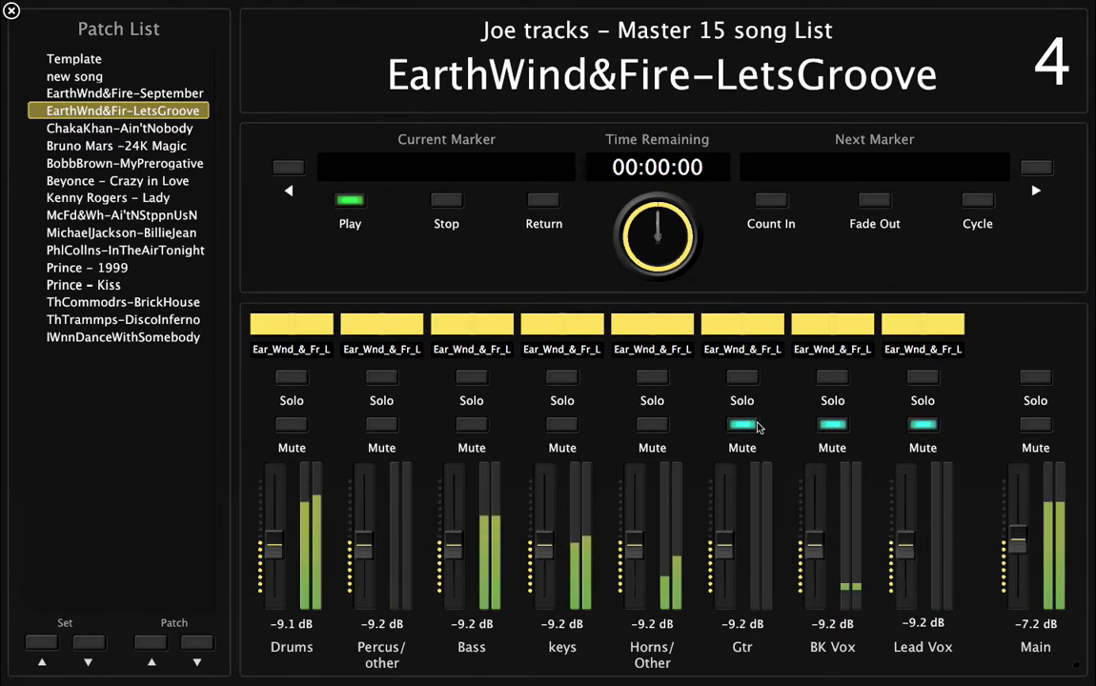
left_click(652, 425)
left_click(562, 425)
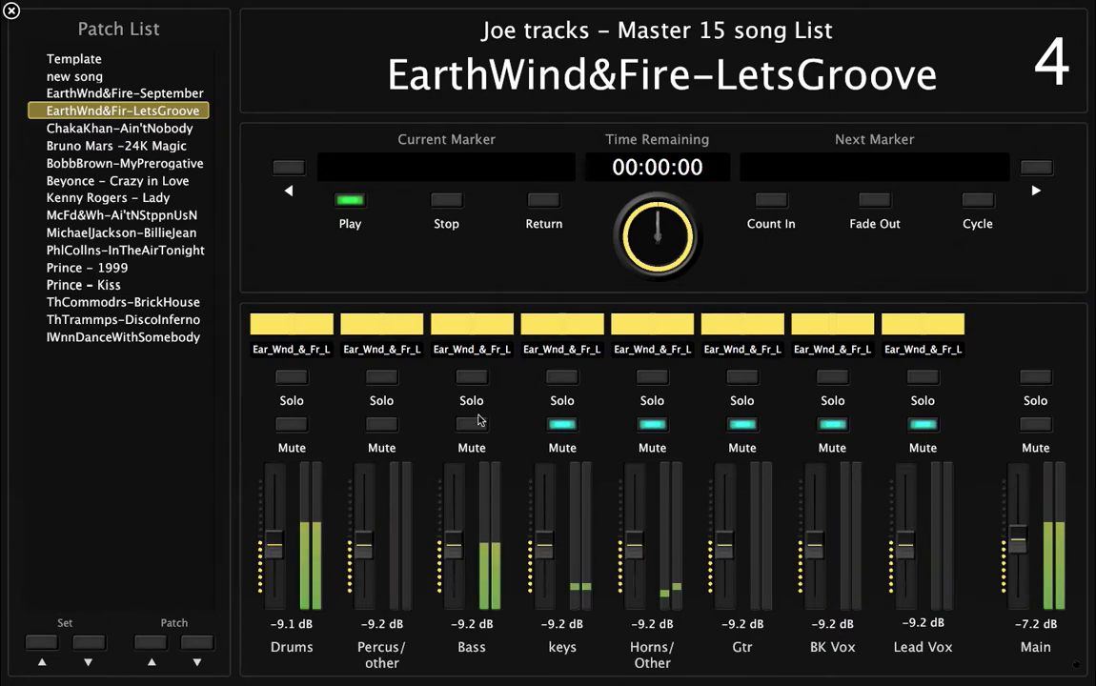
left_click(471, 424)
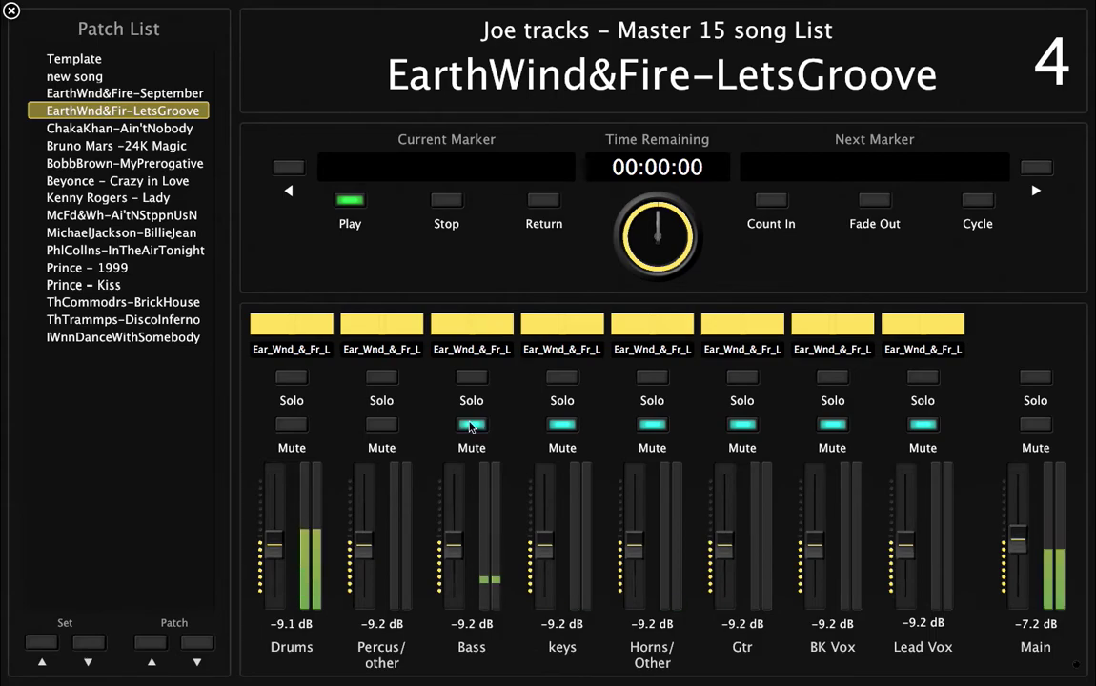
Unmute all six tracks, set the Bass fader to -9.4 dB, and stop playback.
left_click(471, 425)
left_click(560, 425)
left_click(651, 425)
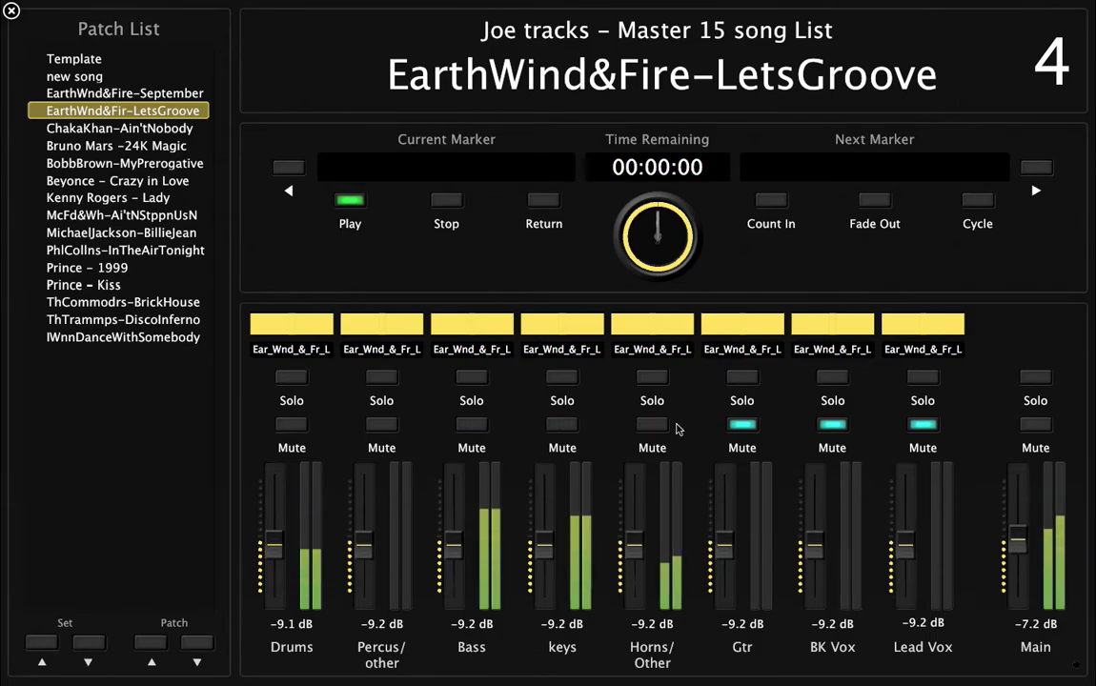
left_click(743, 425)
left_click(832, 425)
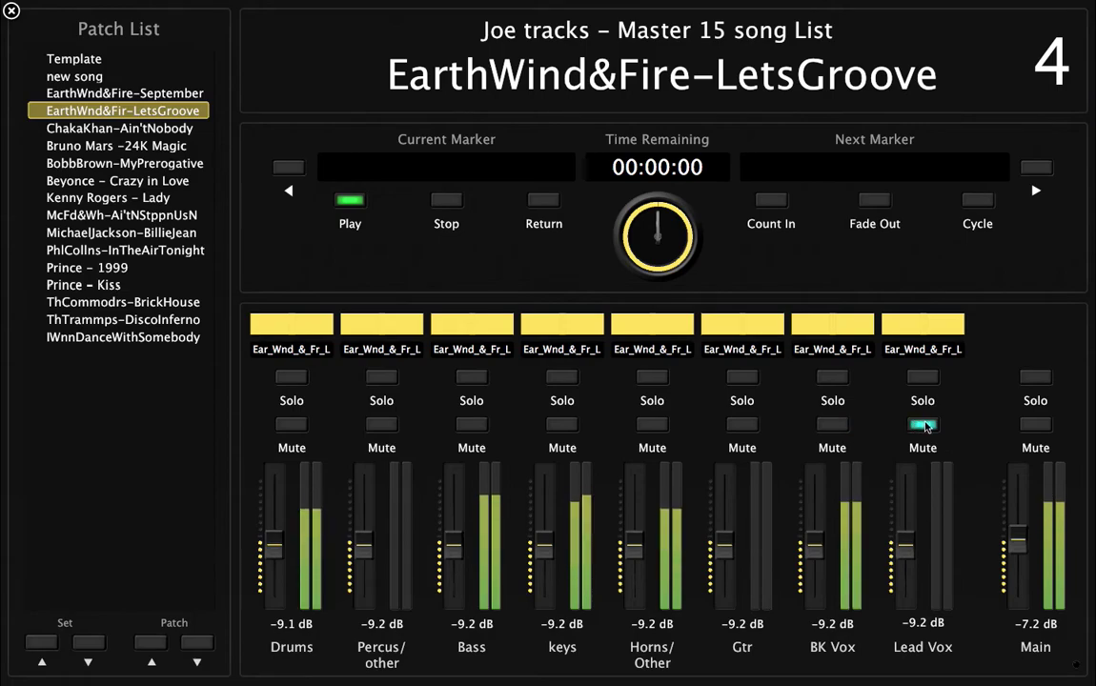
left_click(923, 425)
mouse_move(454, 549)
left_mouse_down()
mouse_move(452, 473)
mouse_move(453, 547)
left_mouse_up()
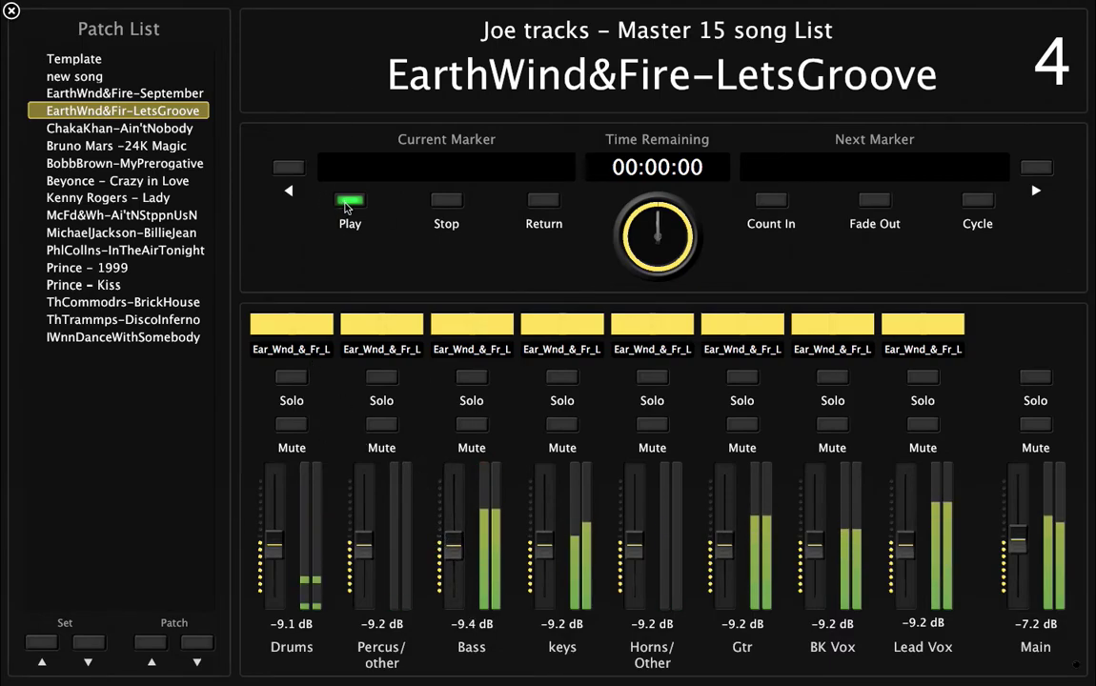
left_click(449, 204)
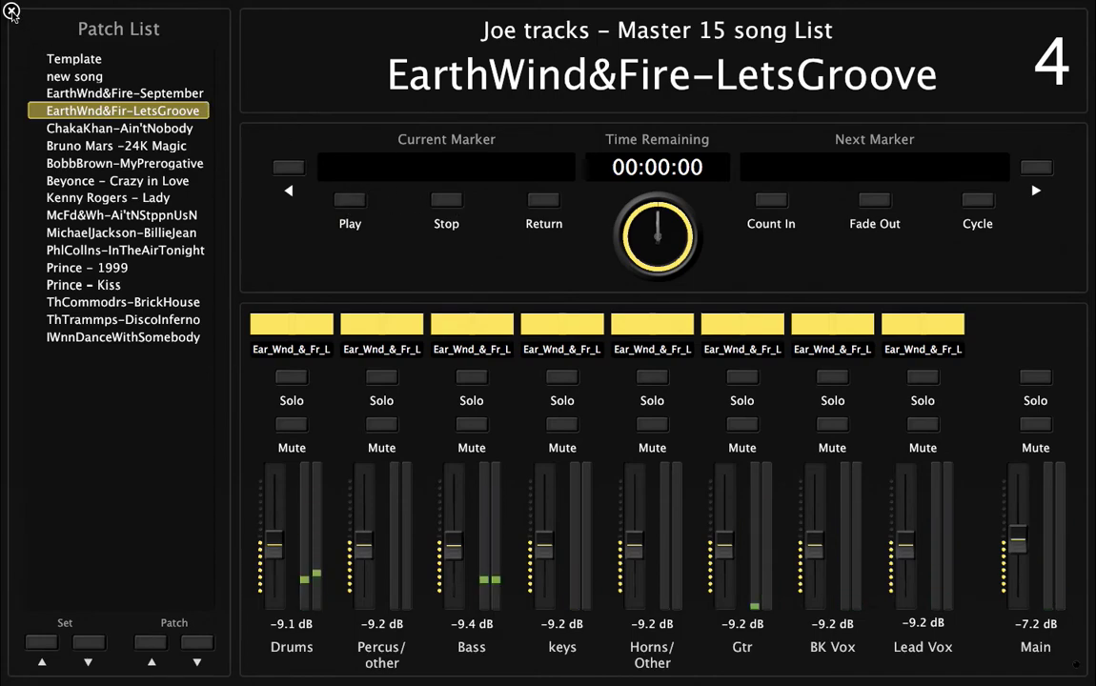
Close Perform mode to return to the Lets Groove edit view and its channel strips.
left_click(12, 12)
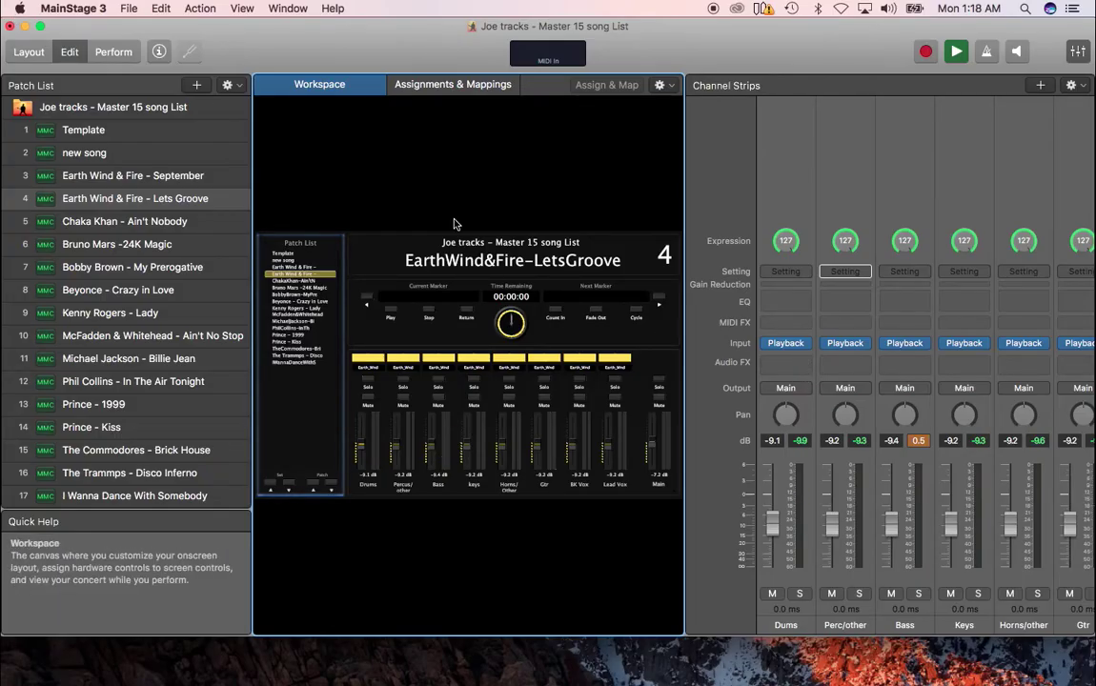
scroll(905, 373, "left", 1)
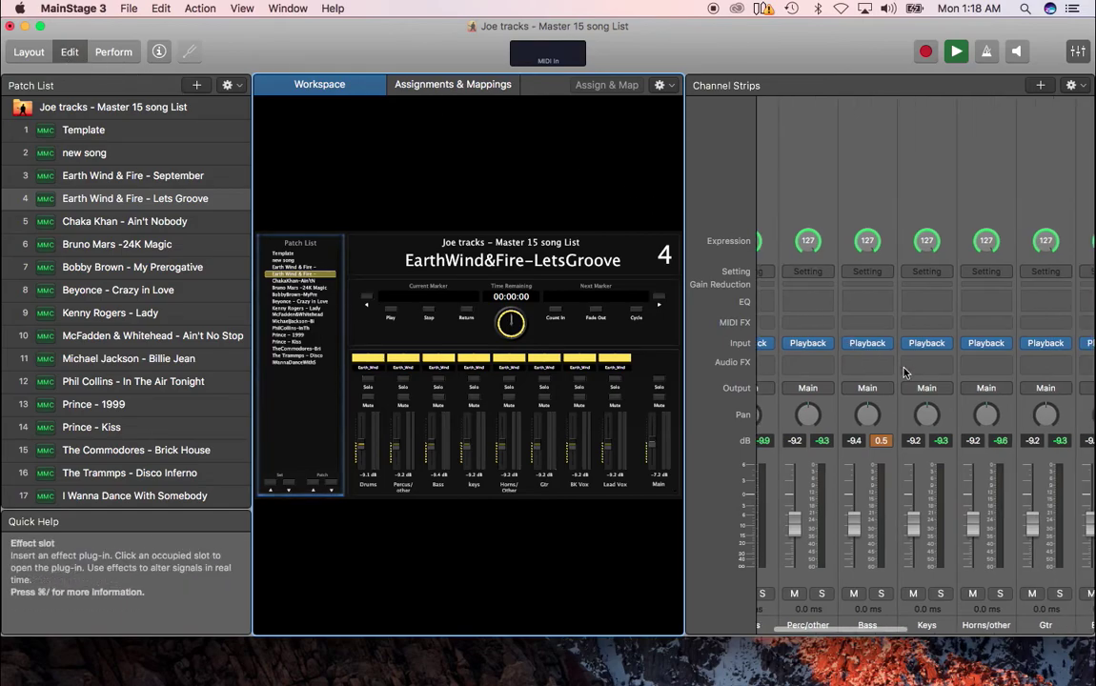